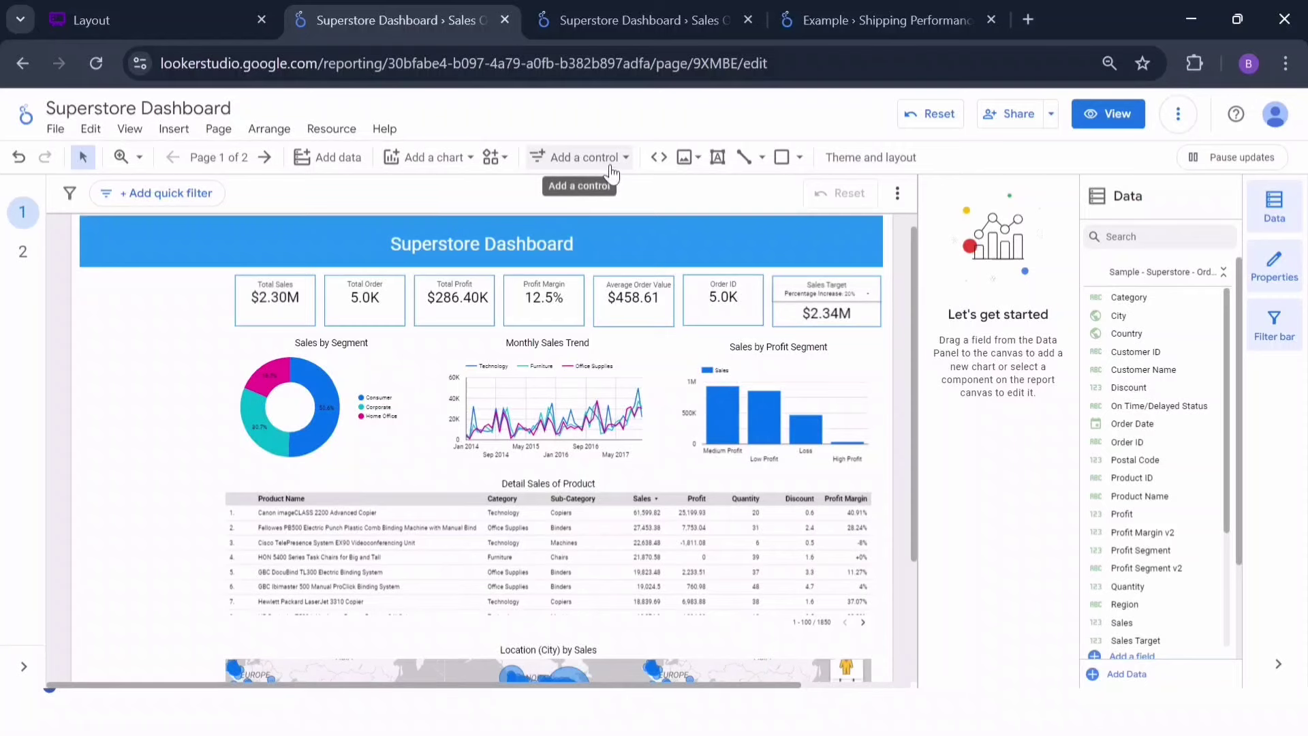
# Switch to the Whimsical Layout board, examine the filters planned for the Sales Overview page, and return to the Looker Studio report.
pyautogui.click(188, 8)
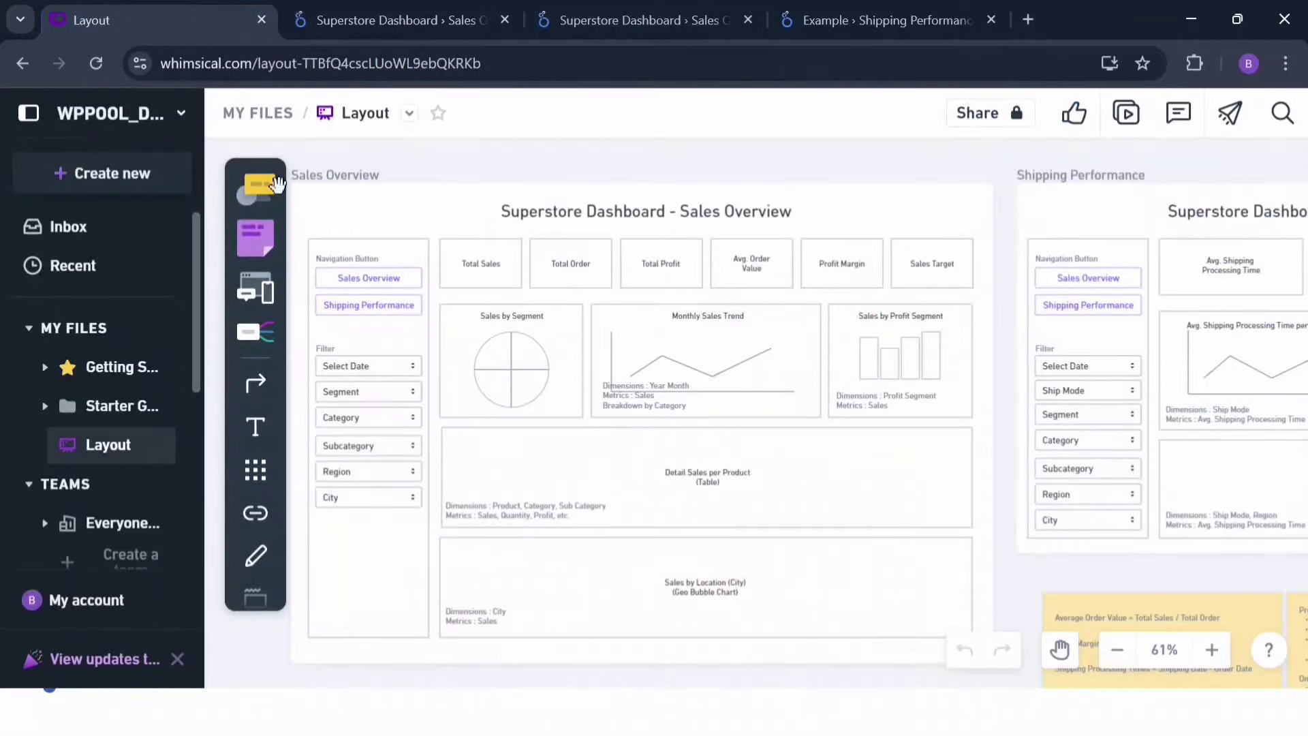
pyautogui.scroll(3, 330, 279)
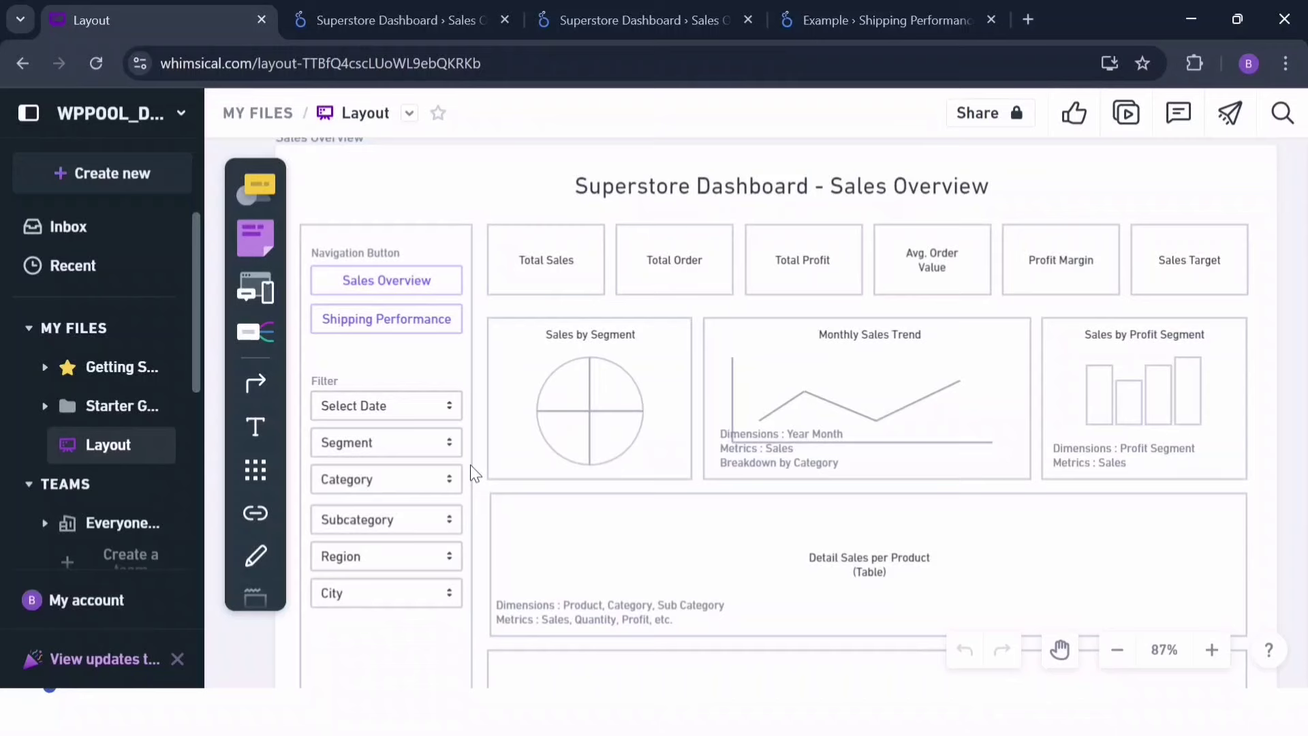
pyautogui.click(340, 17)
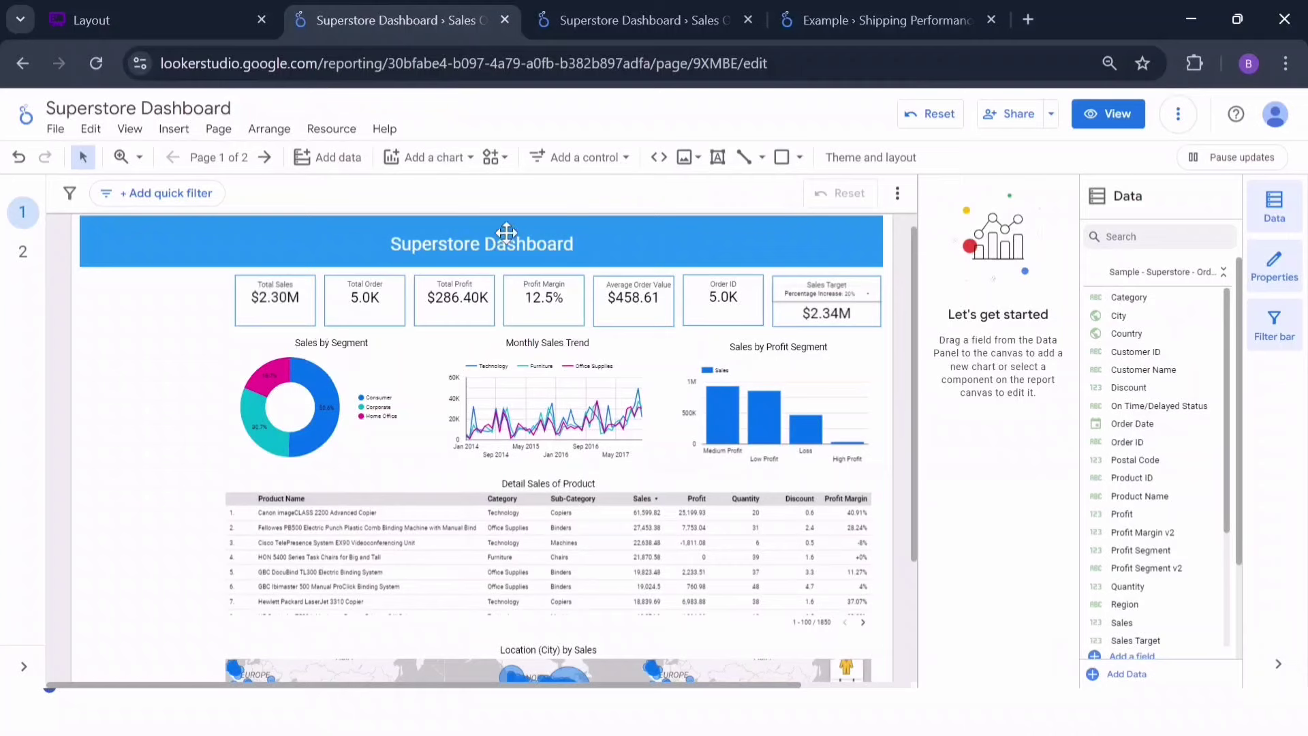
# Add a date range control in the empty area beside the Sales by Segment chart, below the dashboard title banner.
pyautogui.click(590, 164)
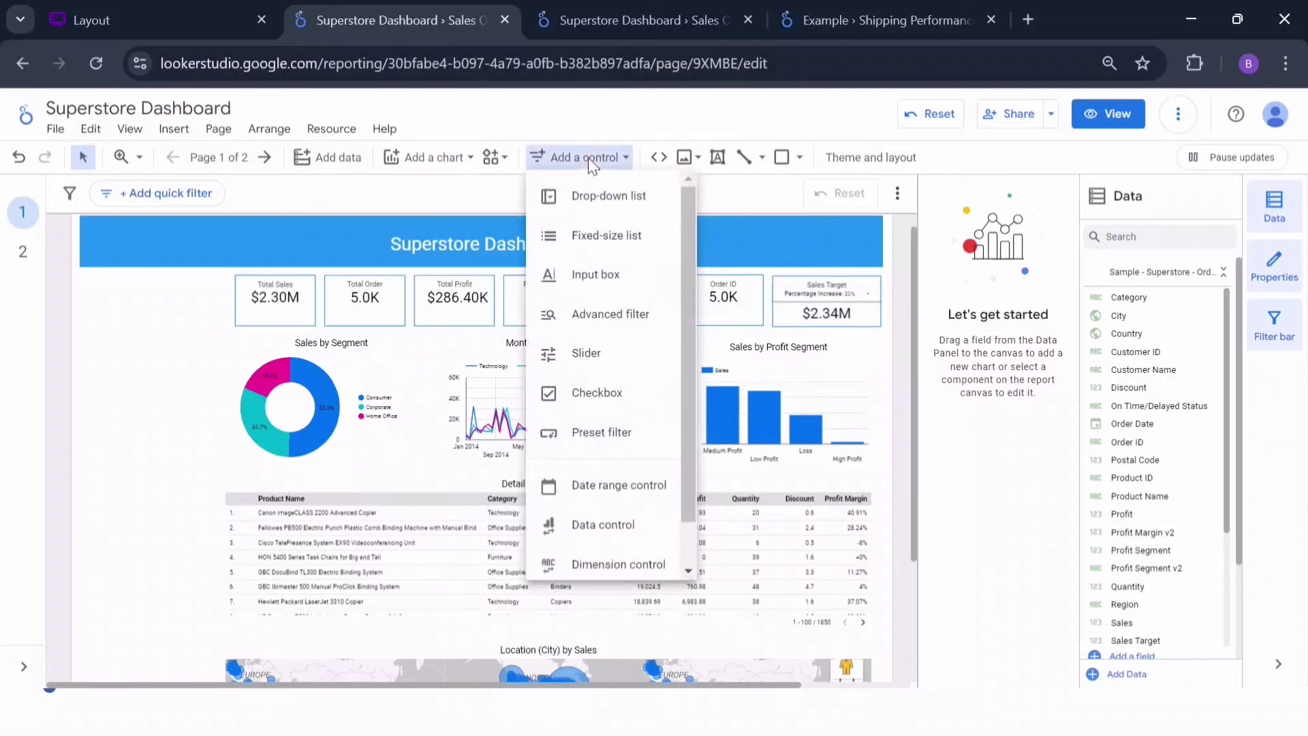
pyautogui.scroll(-1, 594, 297)
pyautogui.scroll(1, 594, 297)
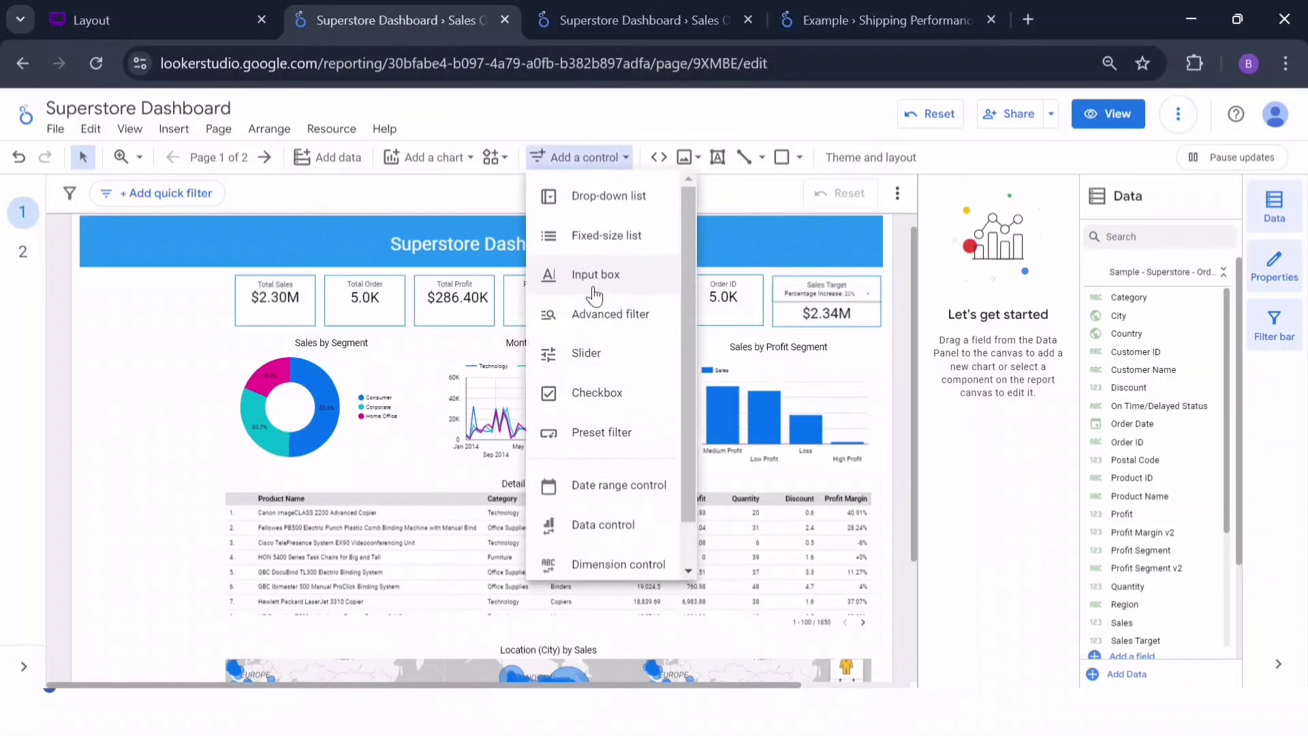
pyautogui.click(607, 487)
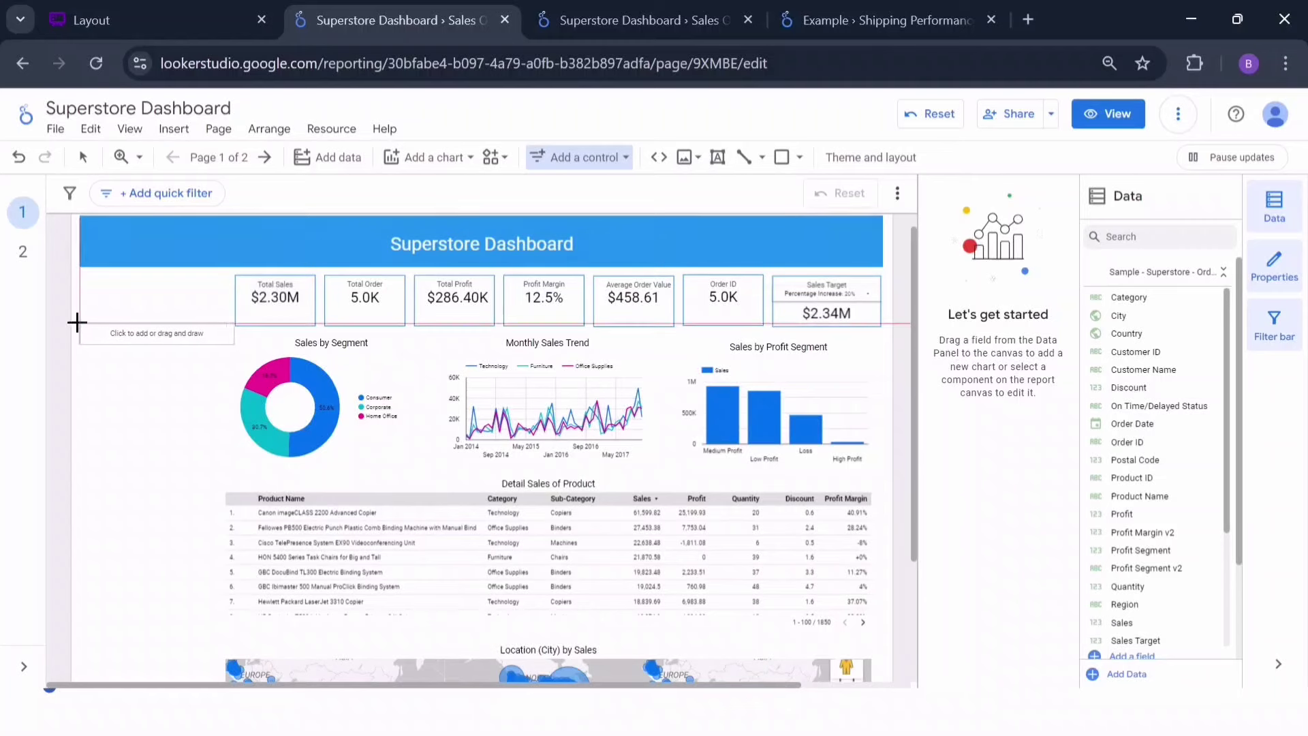
pyautogui.click(83, 325)
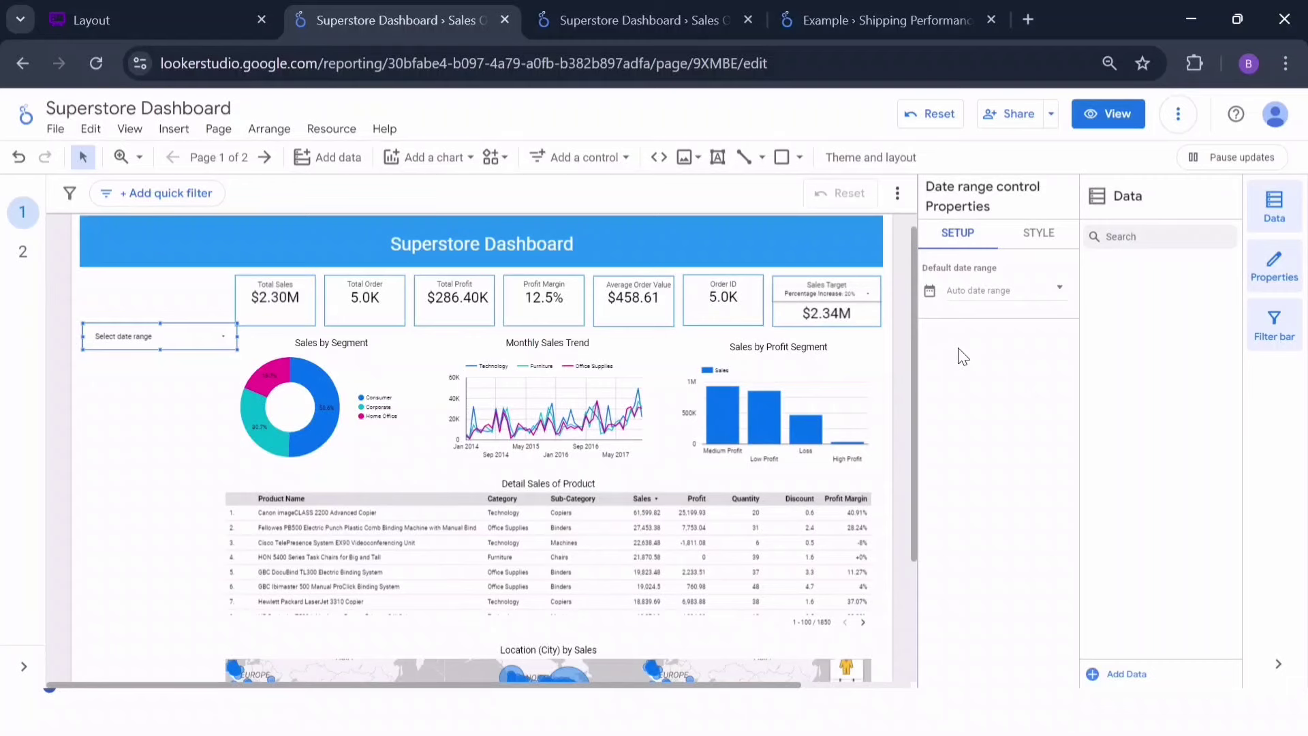
# Review the preset options for the control's default date range and choose Advanced.
pyautogui.click(1003, 295)
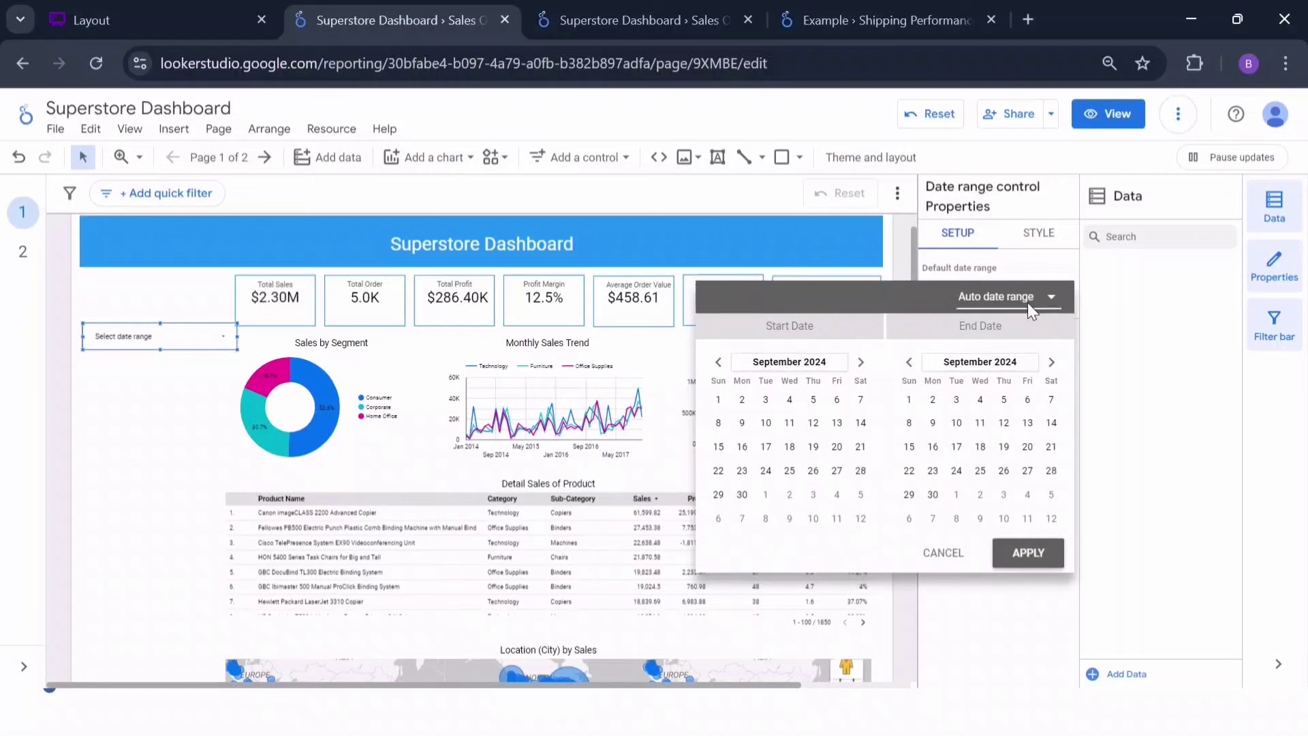
pyautogui.click(1028, 302)
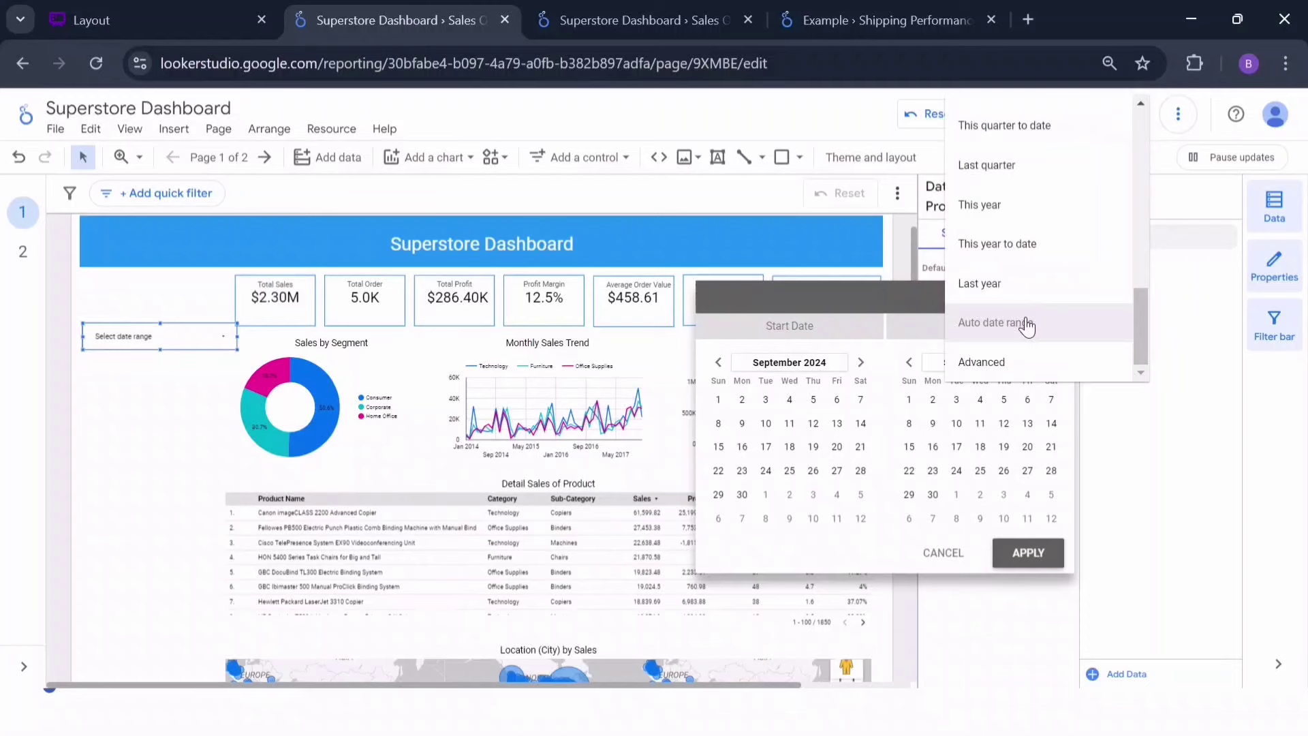
pyautogui.scroll(5, 1027, 326)
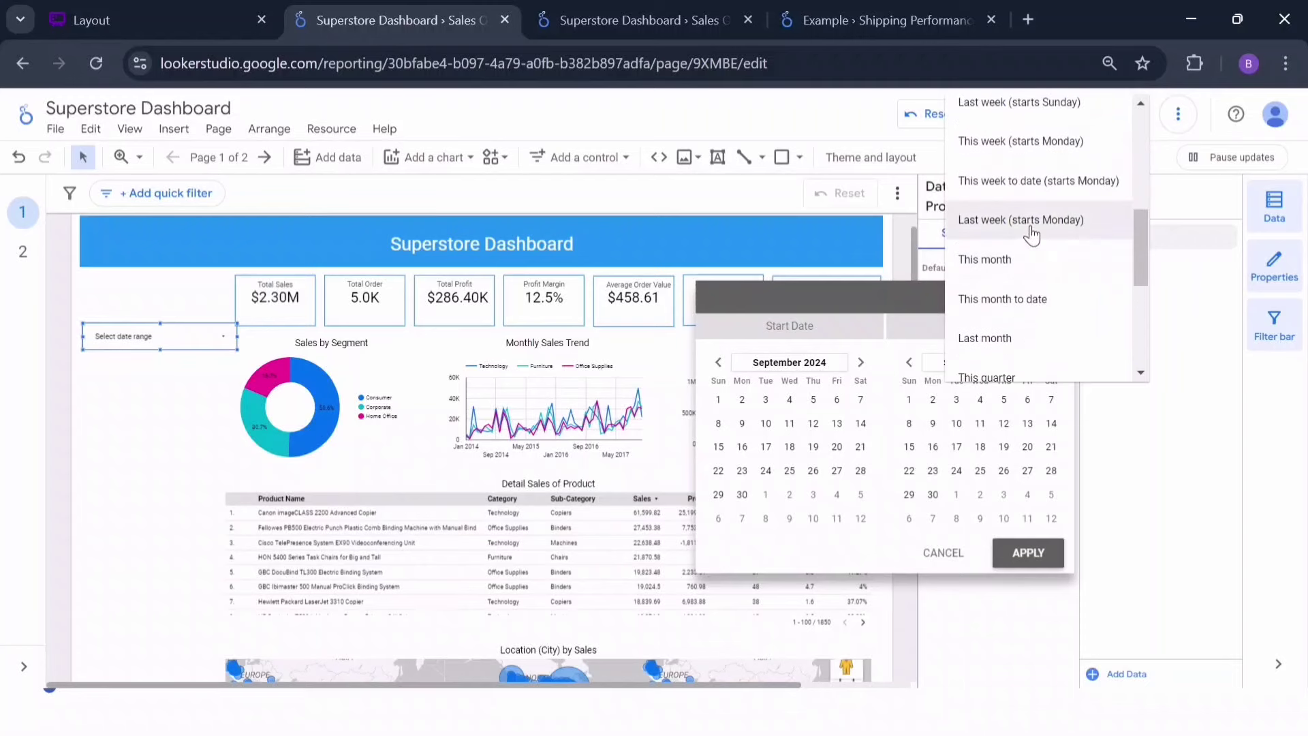
pyautogui.scroll(5, 1030, 233)
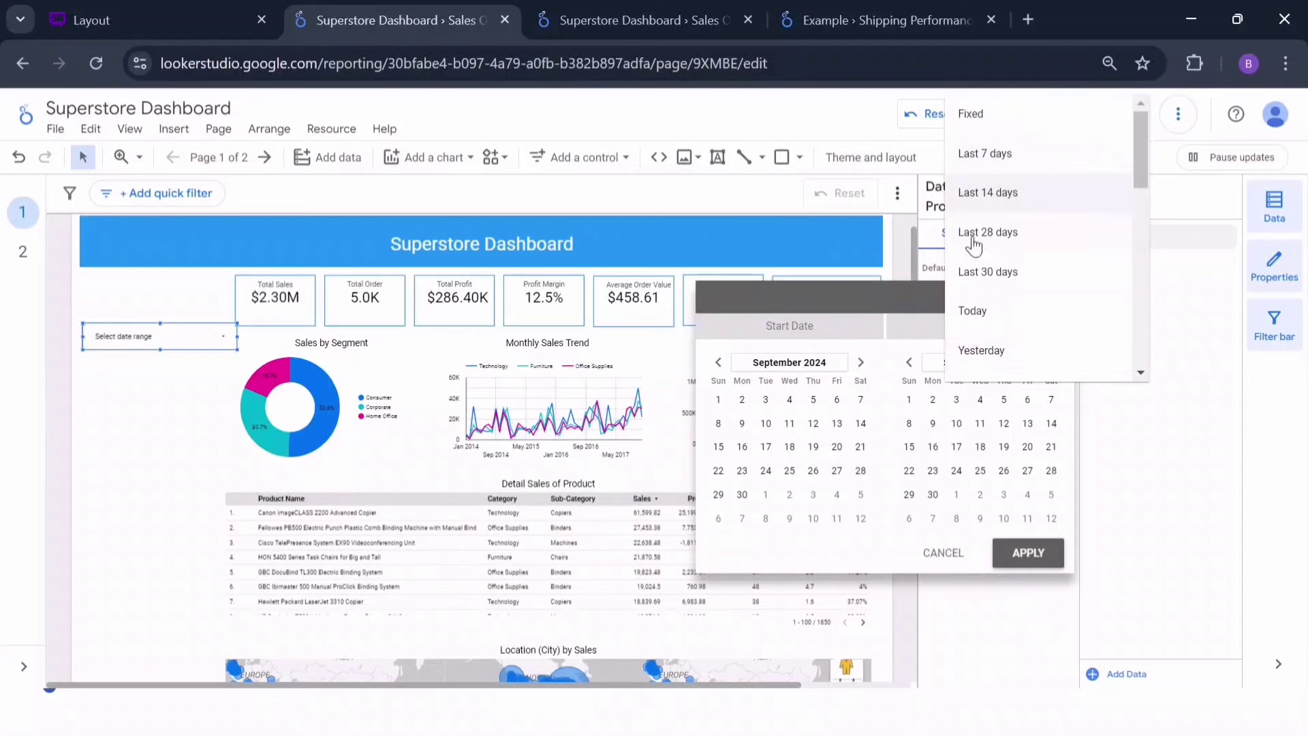
pyautogui.scroll(-1, 1054, 261)
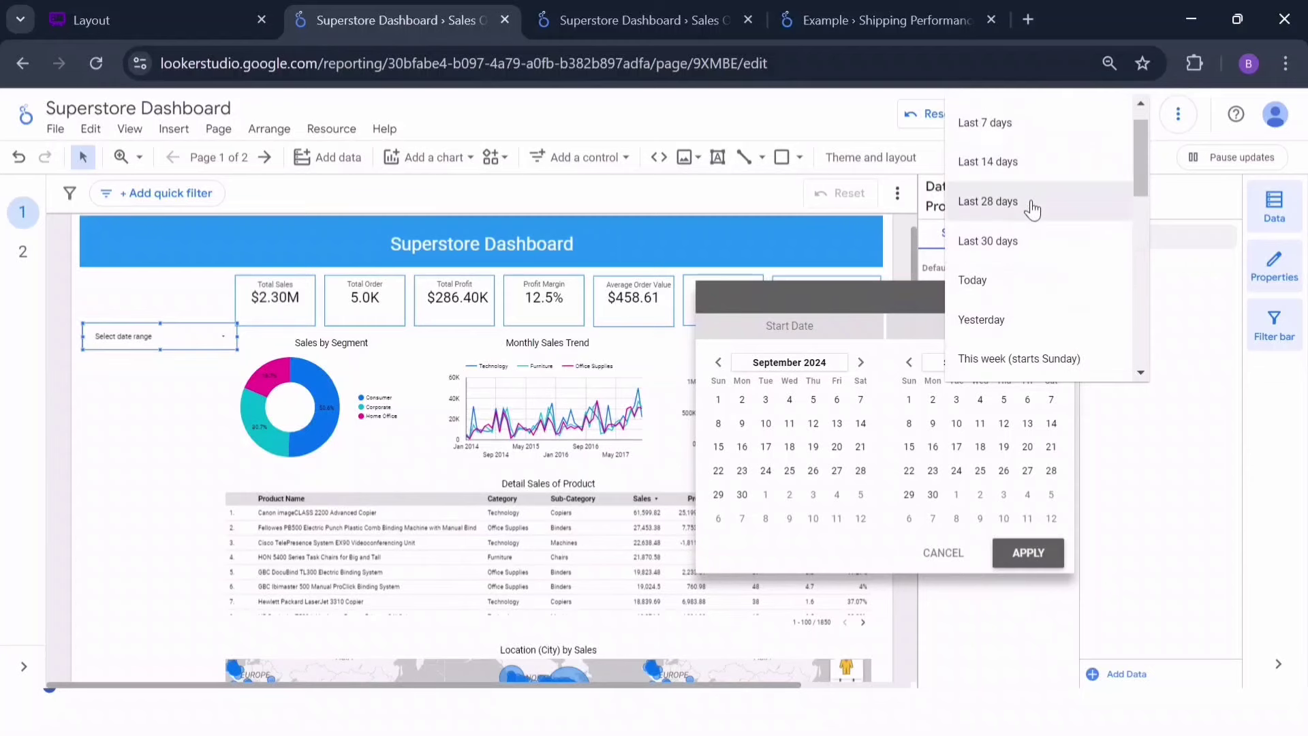
pyautogui.scroll(-4, 1032, 207)
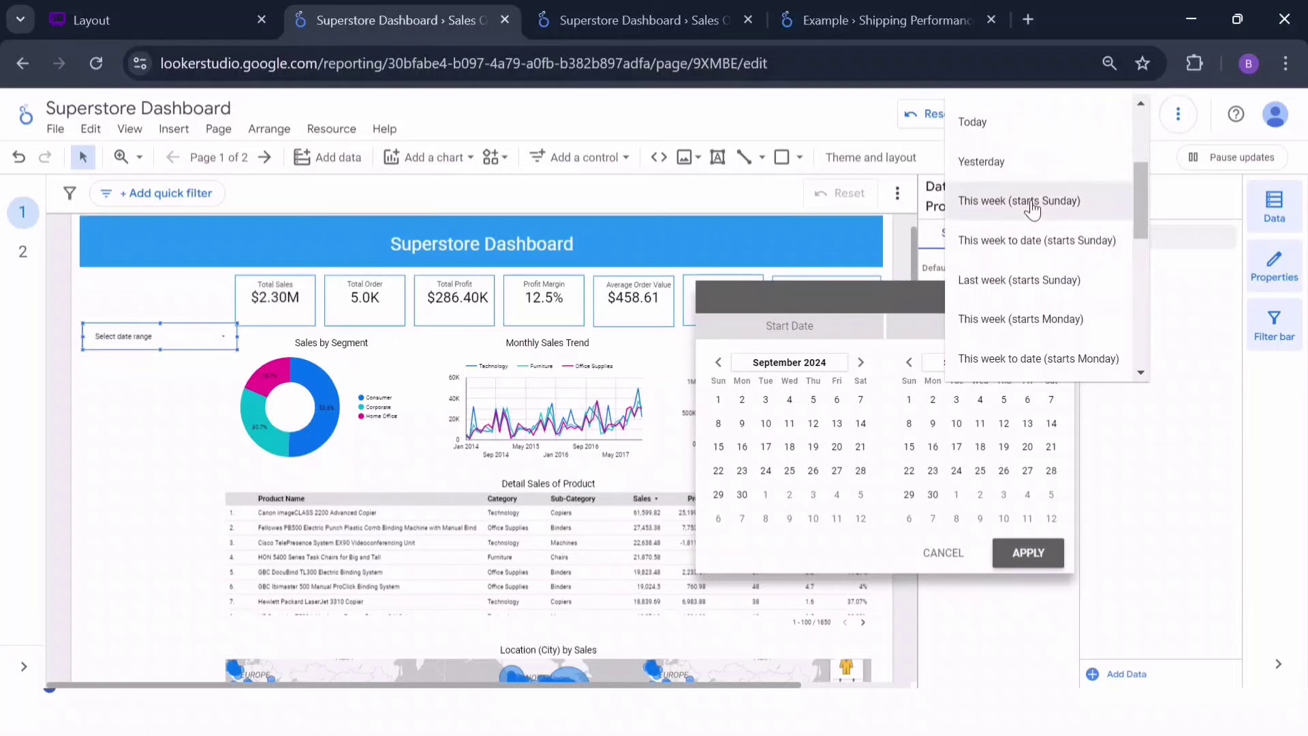
pyautogui.scroll(-3, 1032, 207)
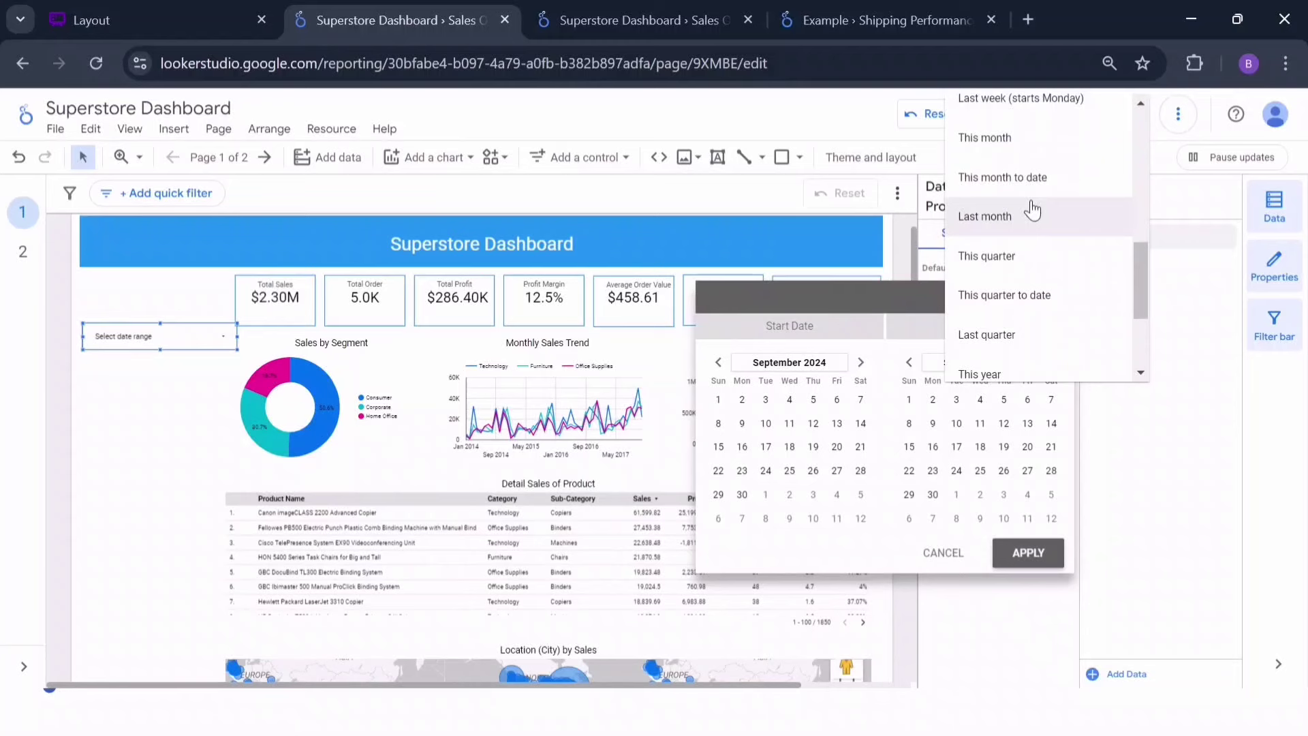
pyautogui.scroll(-3, 1033, 208)
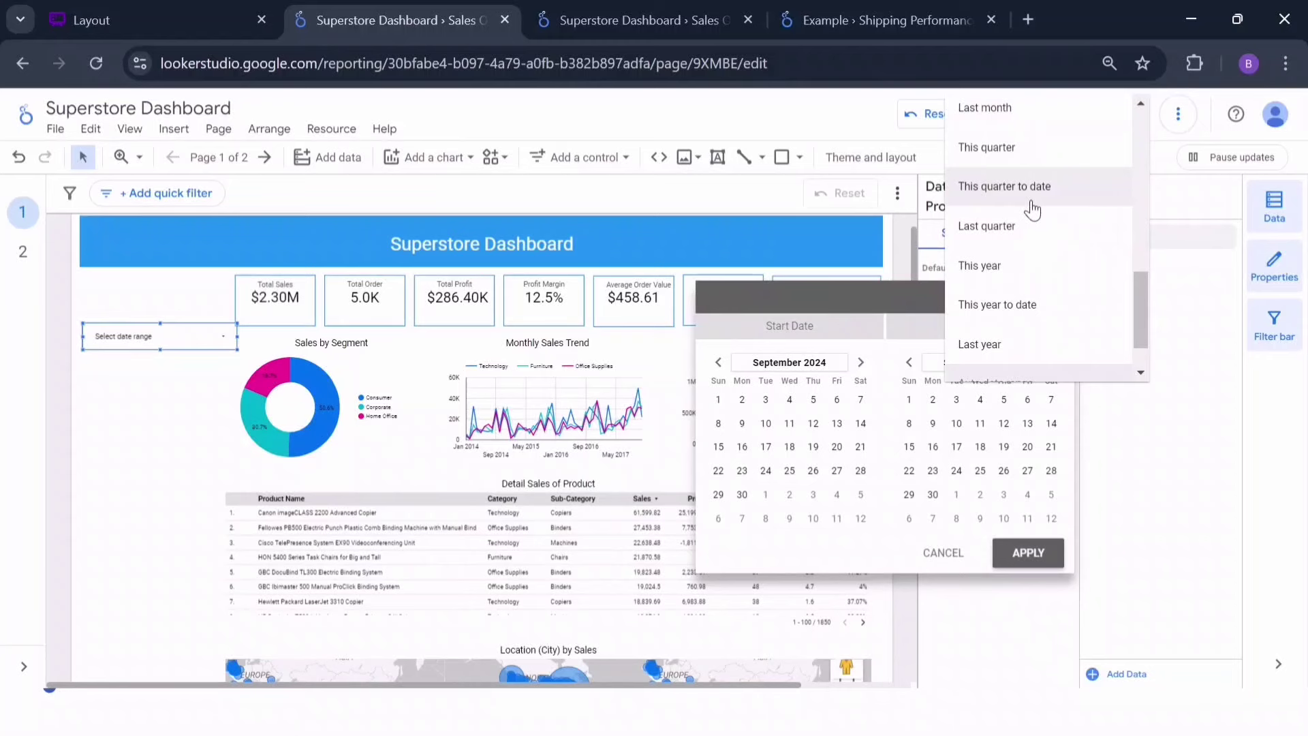
pyautogui.scroll(-2, 1032, 208)
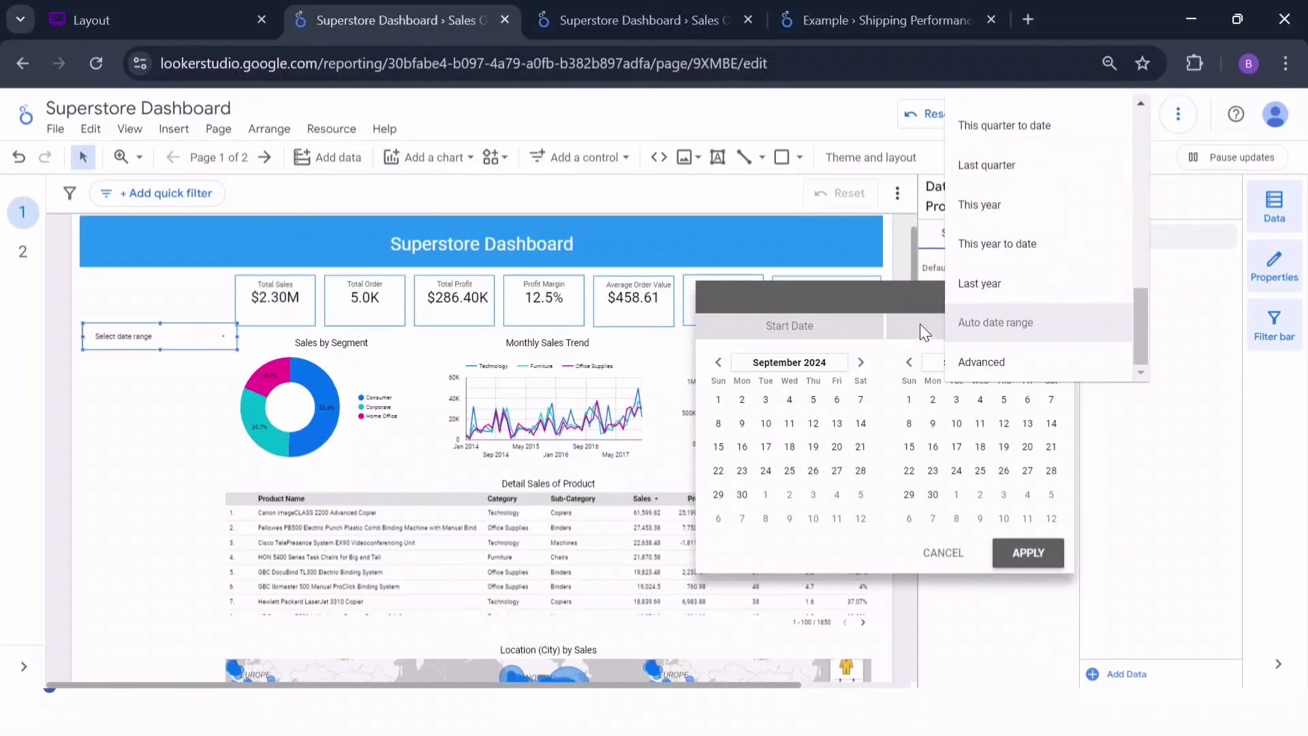
pyautogui.click(994, 361)
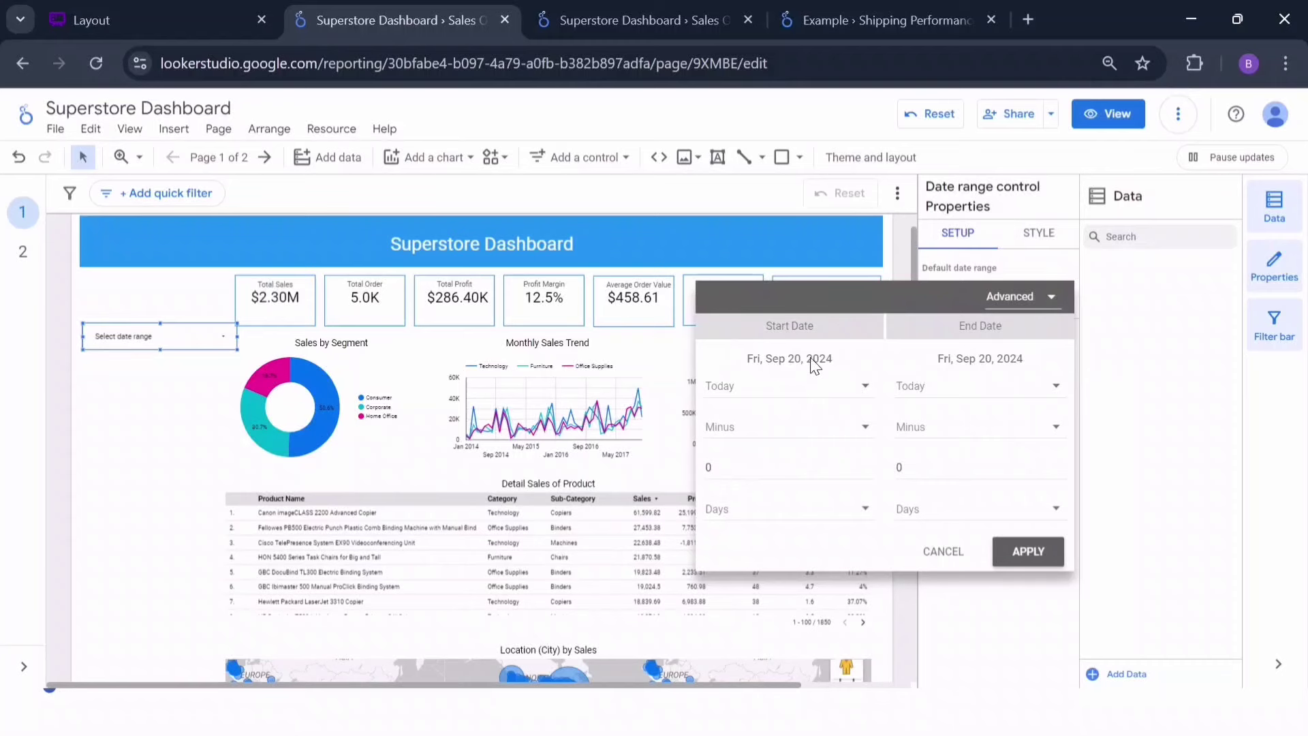
# Set the start date type to Fixed and bring its calendar to January 2017.
pyautogui.click(828, 398)
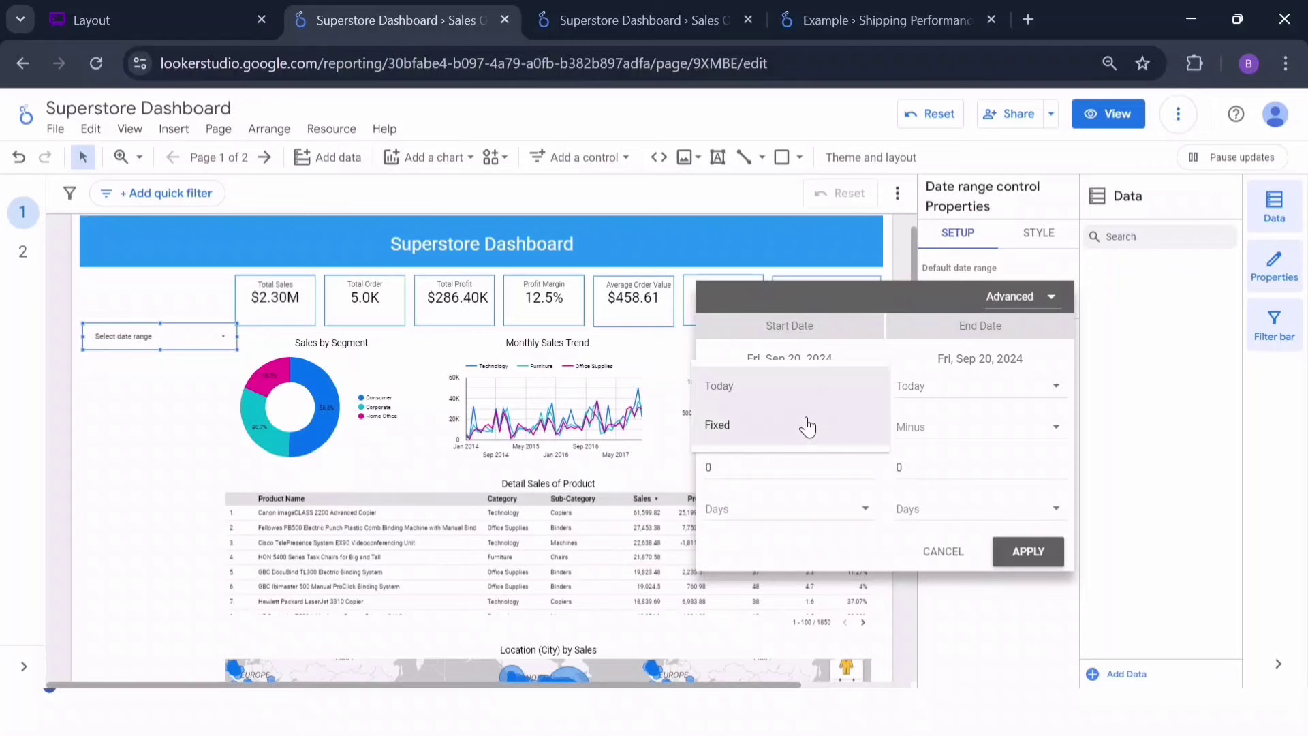
pyautogui.click(808, 426)
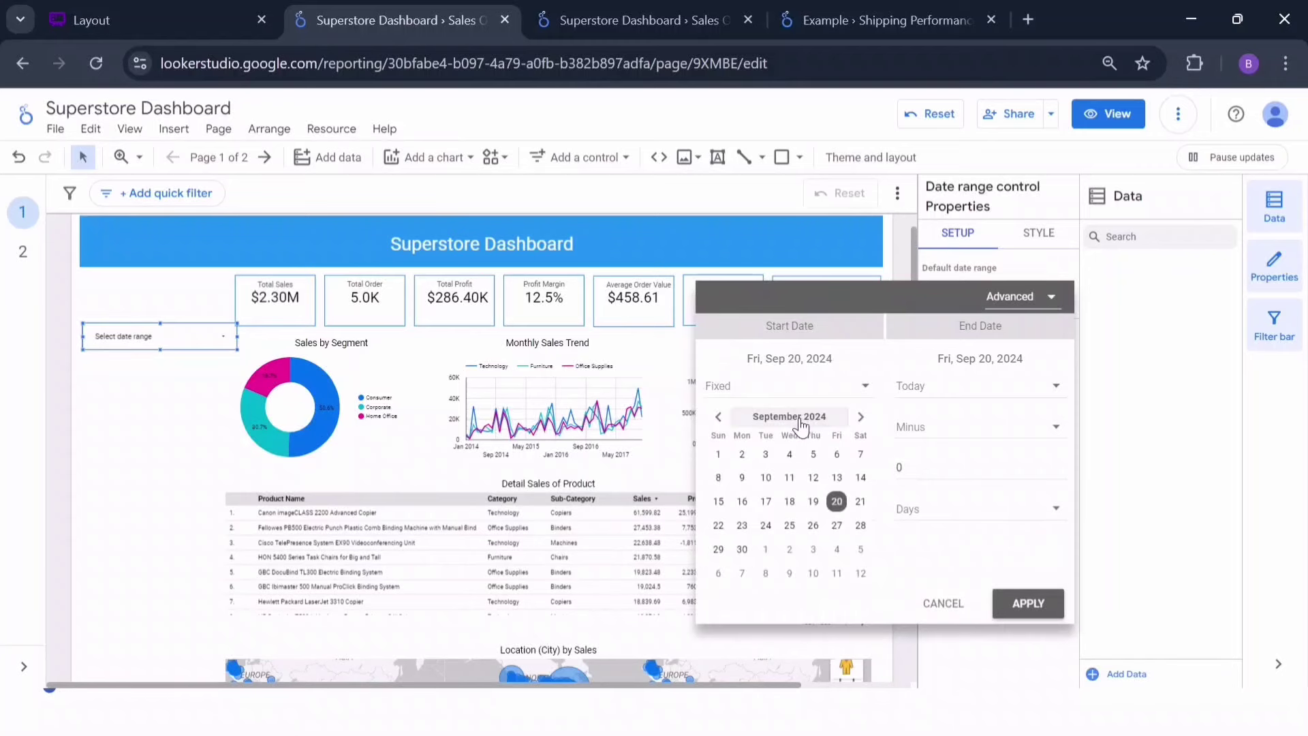
pyautogui.click(720, 418)
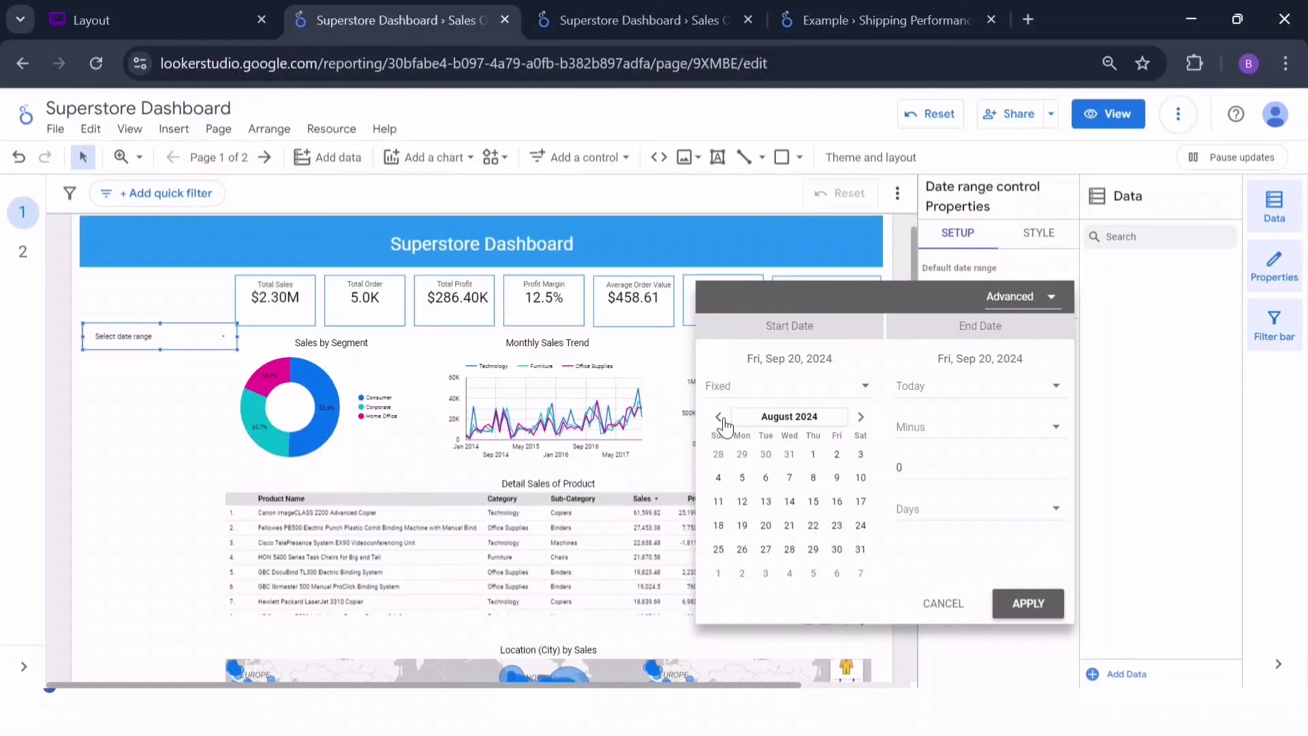
pyautogui.click(720, 417)
pyautogui.click(721, 418)
pyautogui.click(721, 418)
pyautogui.click(721, 418)
pyautogui.click(801, 422)
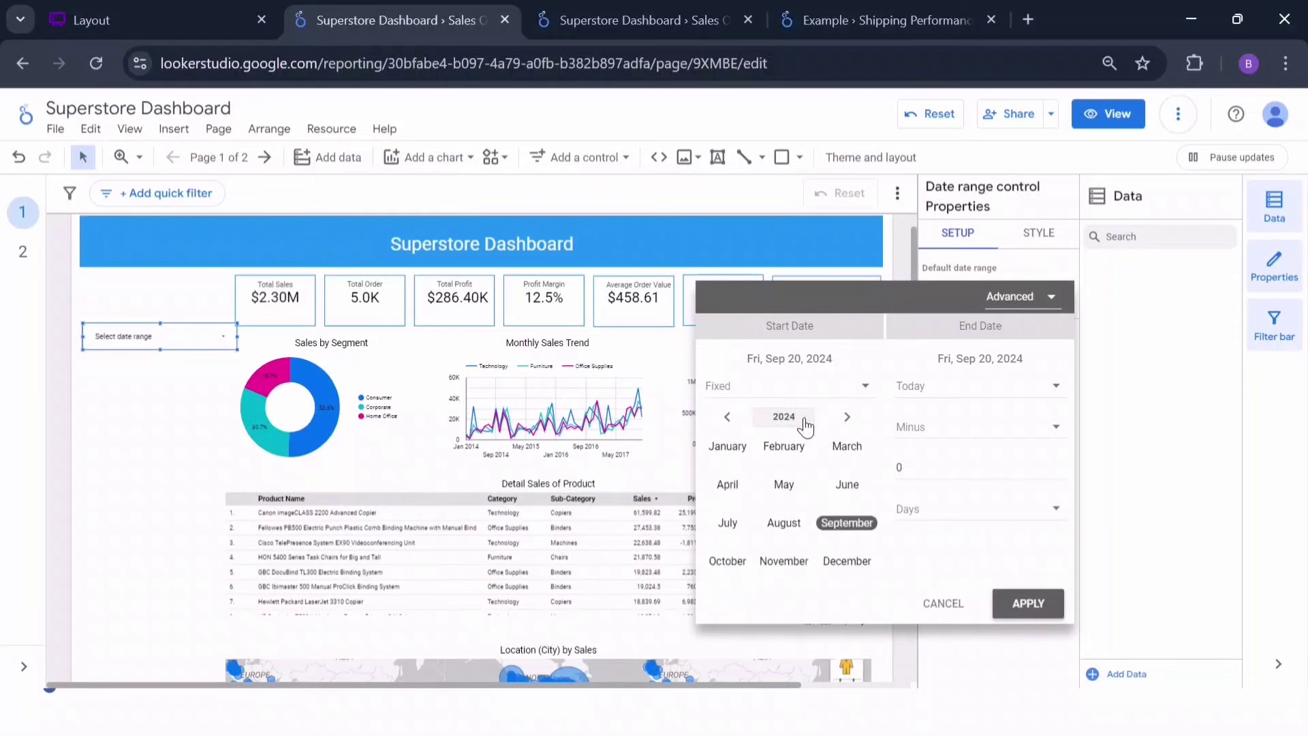
pyautogui.click(729, 419)
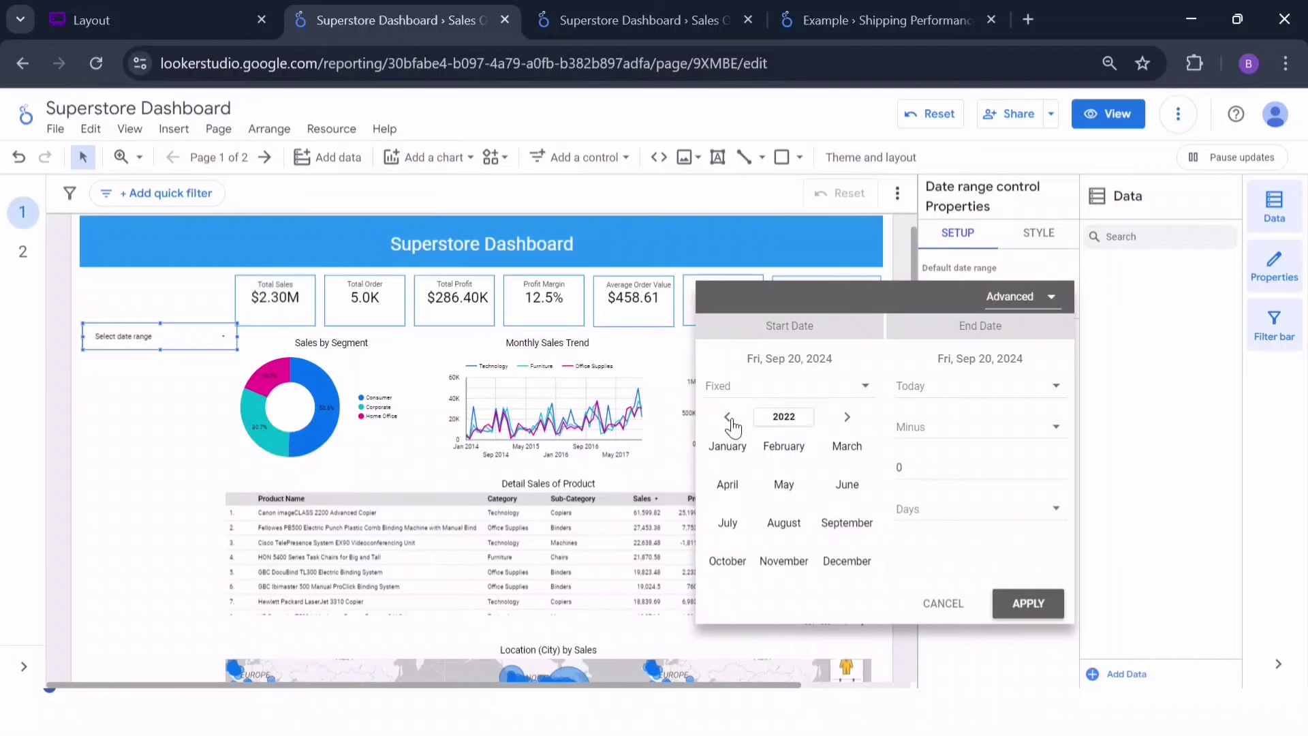
pyautogui.click(729, 418)
pyautogui.click(732, 445)
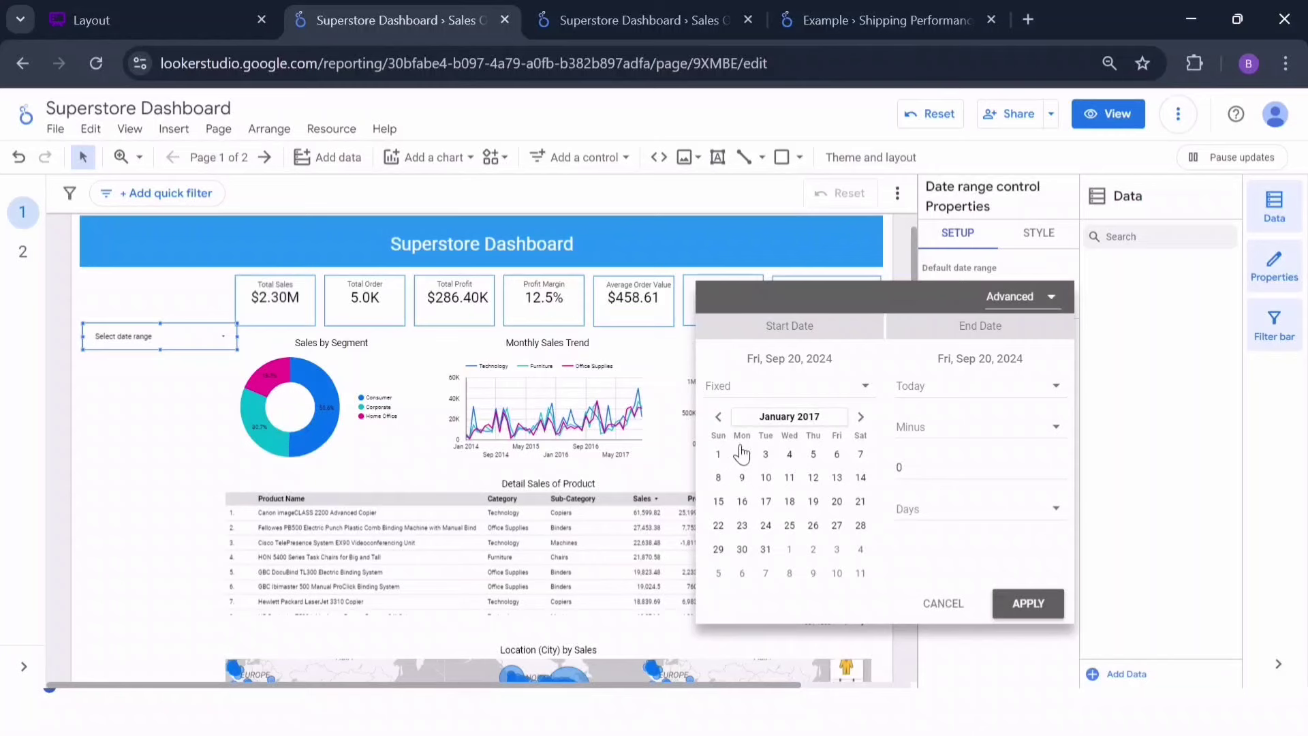
# Set the end date type to Fixed and bring its calendar to December 2017.
pyautogui.click(962, 389)
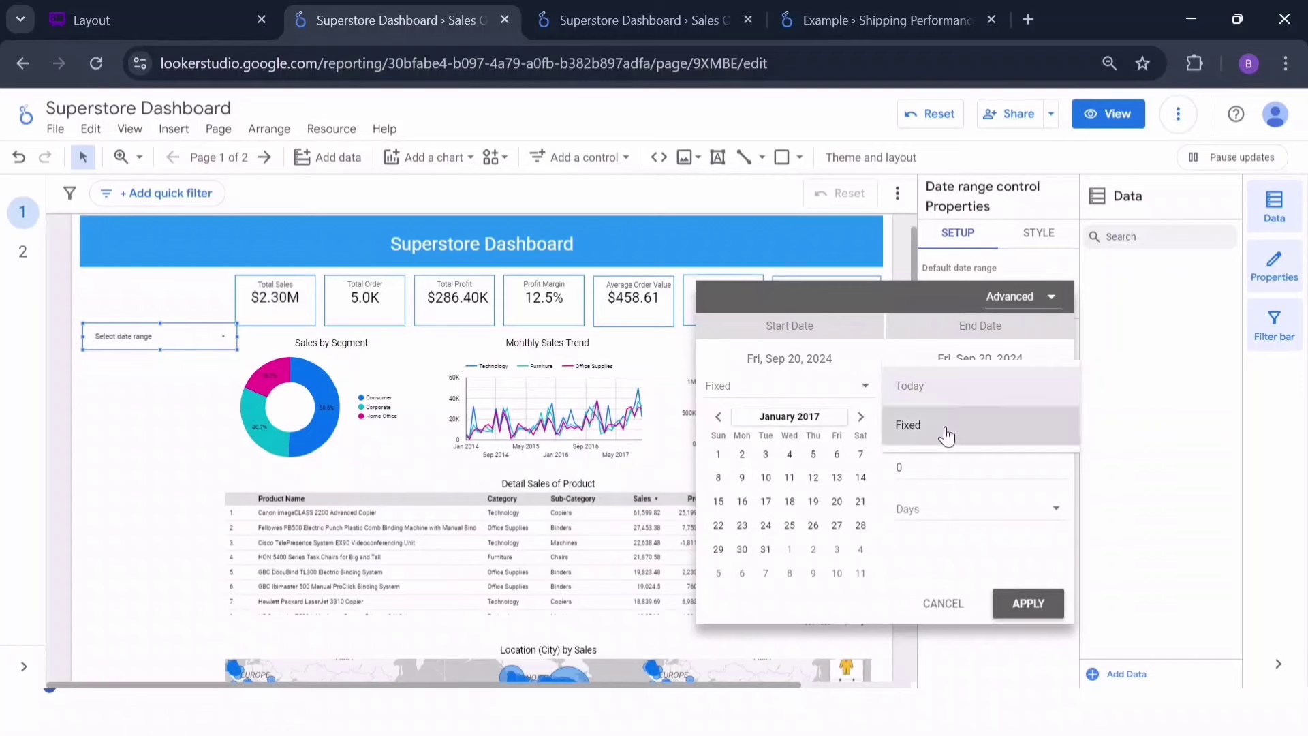
pyautogui.click(947, 427)
pyautogui.click(1055, 386)
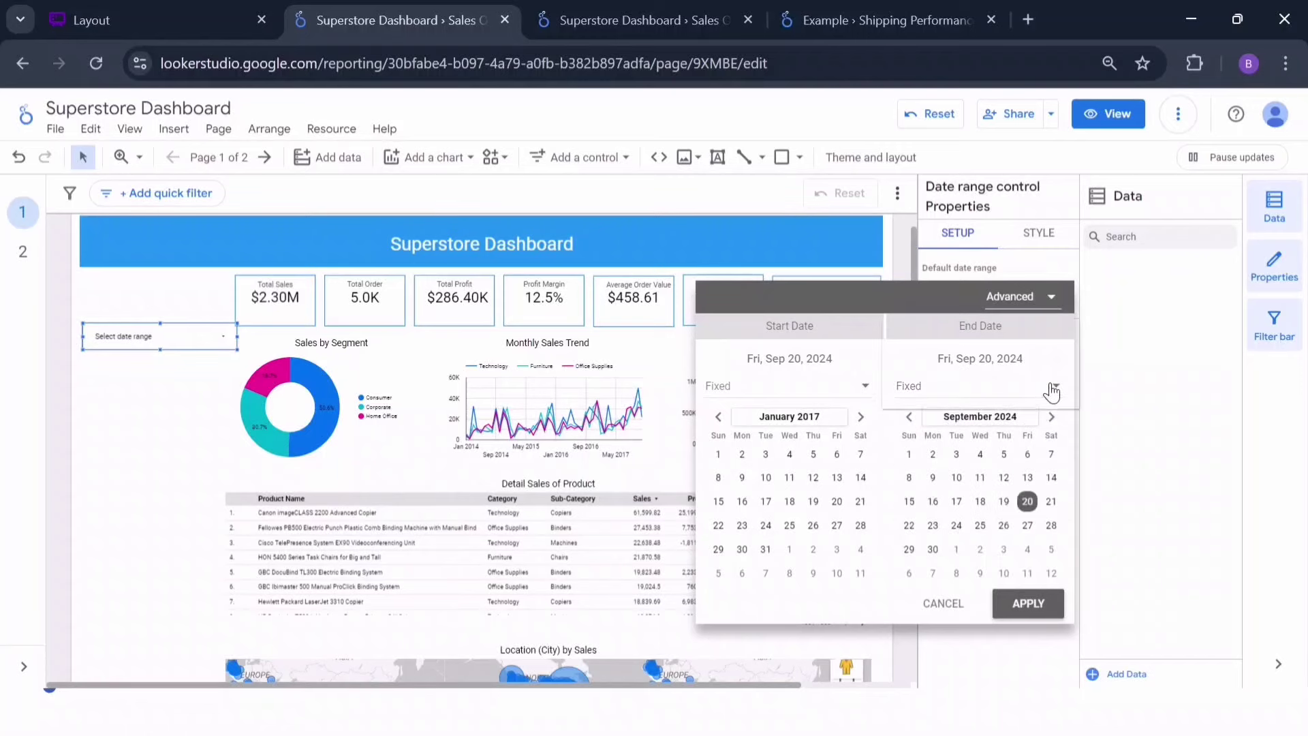
pyautogui.click(999, 386)
pyautogui.click(981, 418)
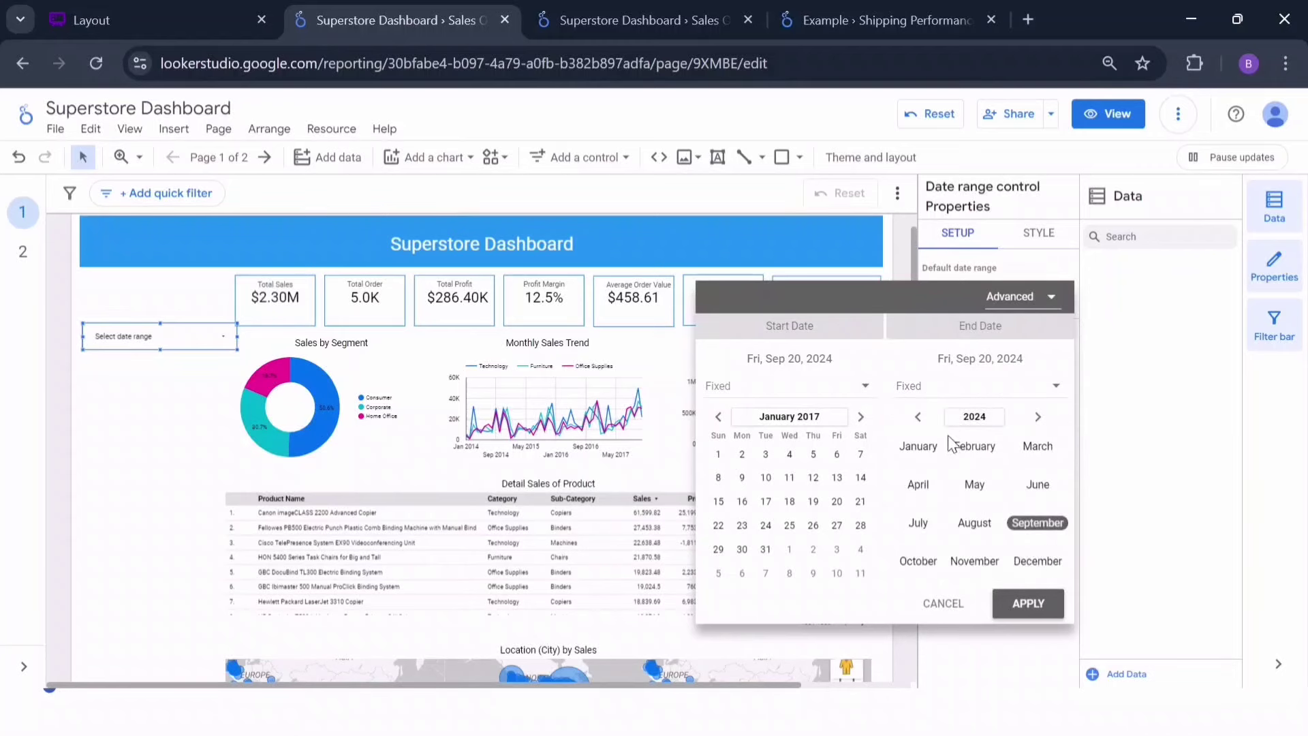
pyautogui.click(987, 416)
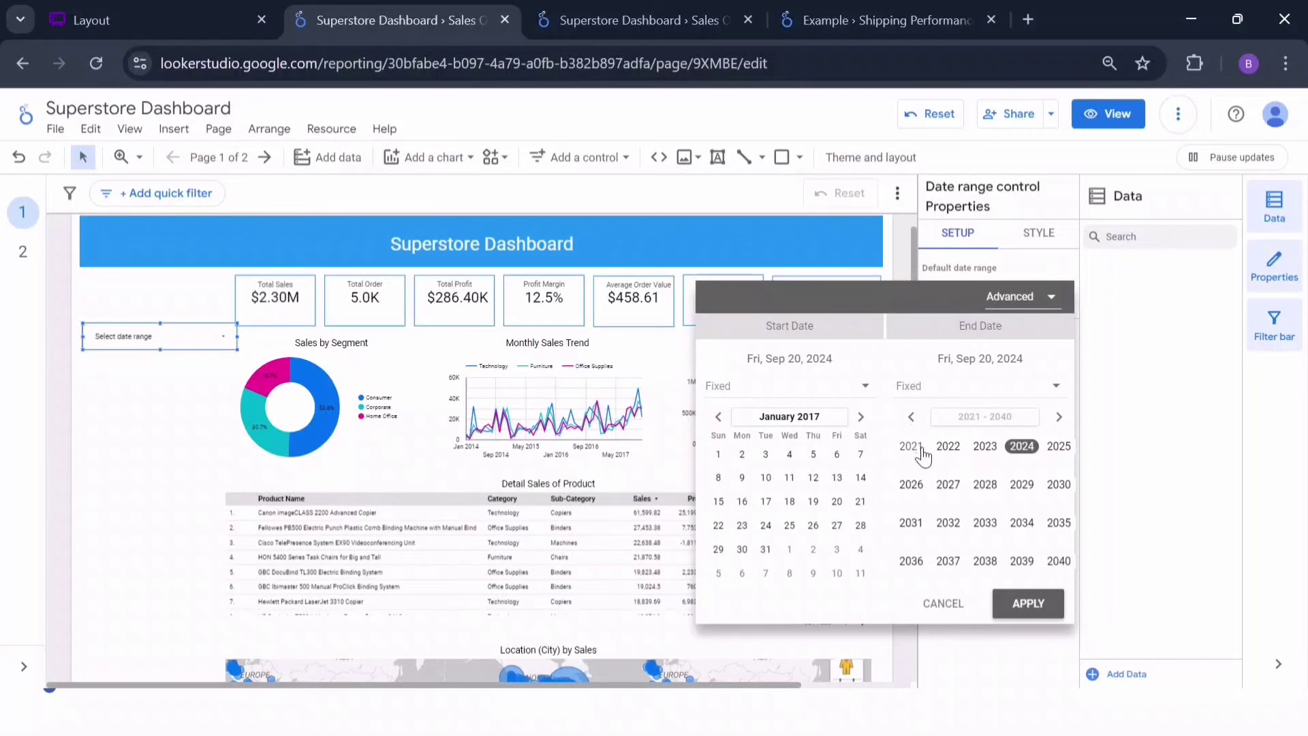
pyautogui.click(911, 418)
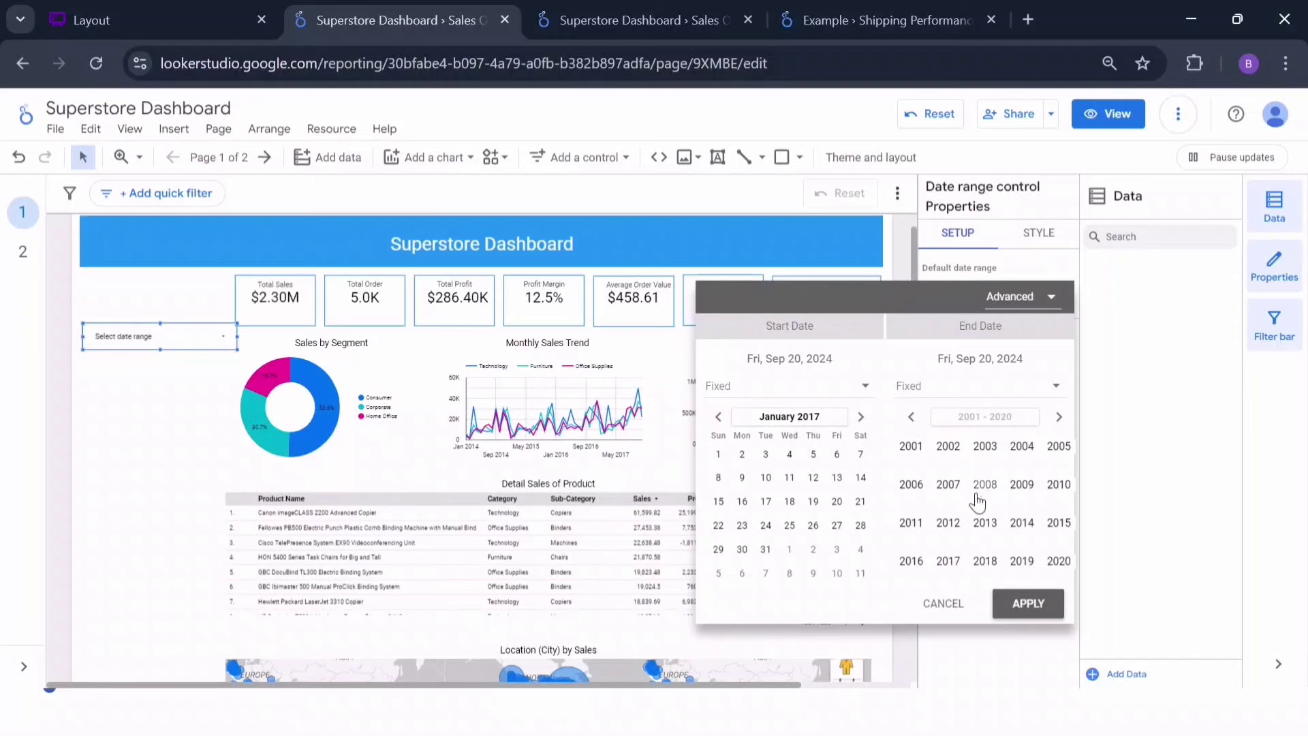
pyautogui.click(949, 561)
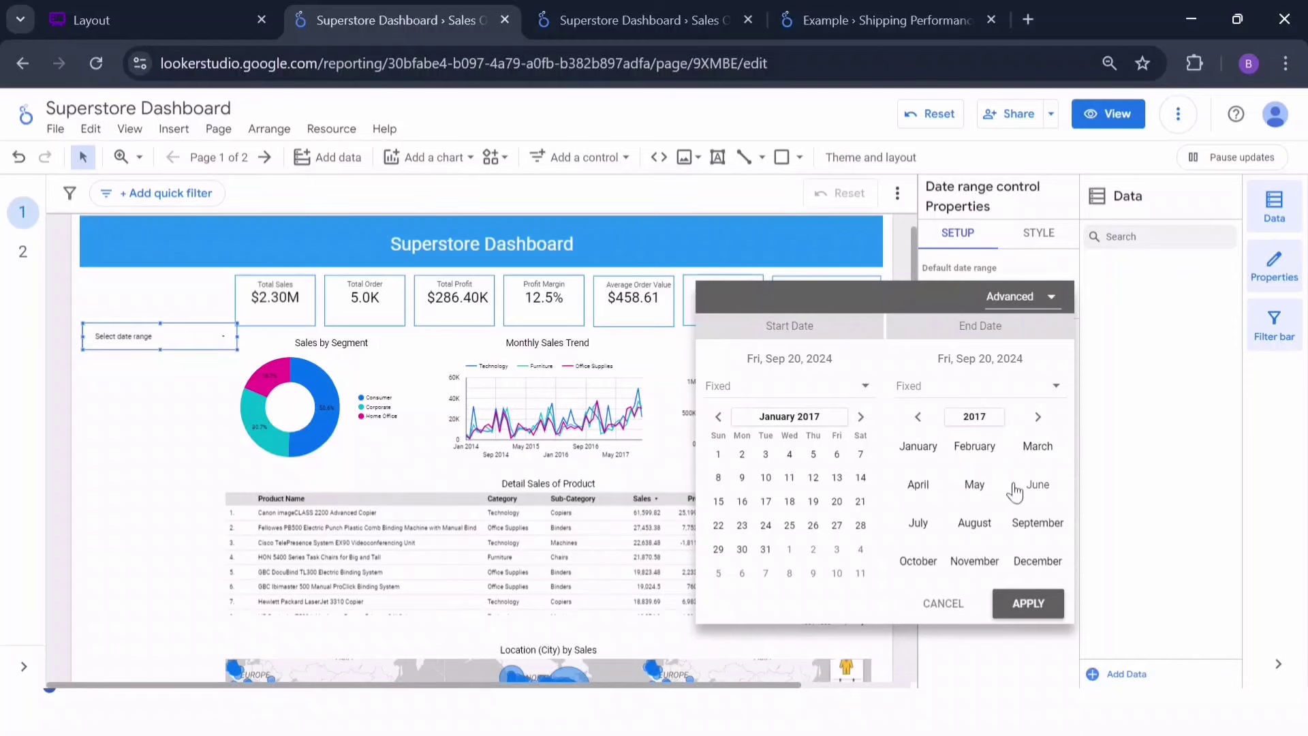
pyautogui.click(1030, 564)
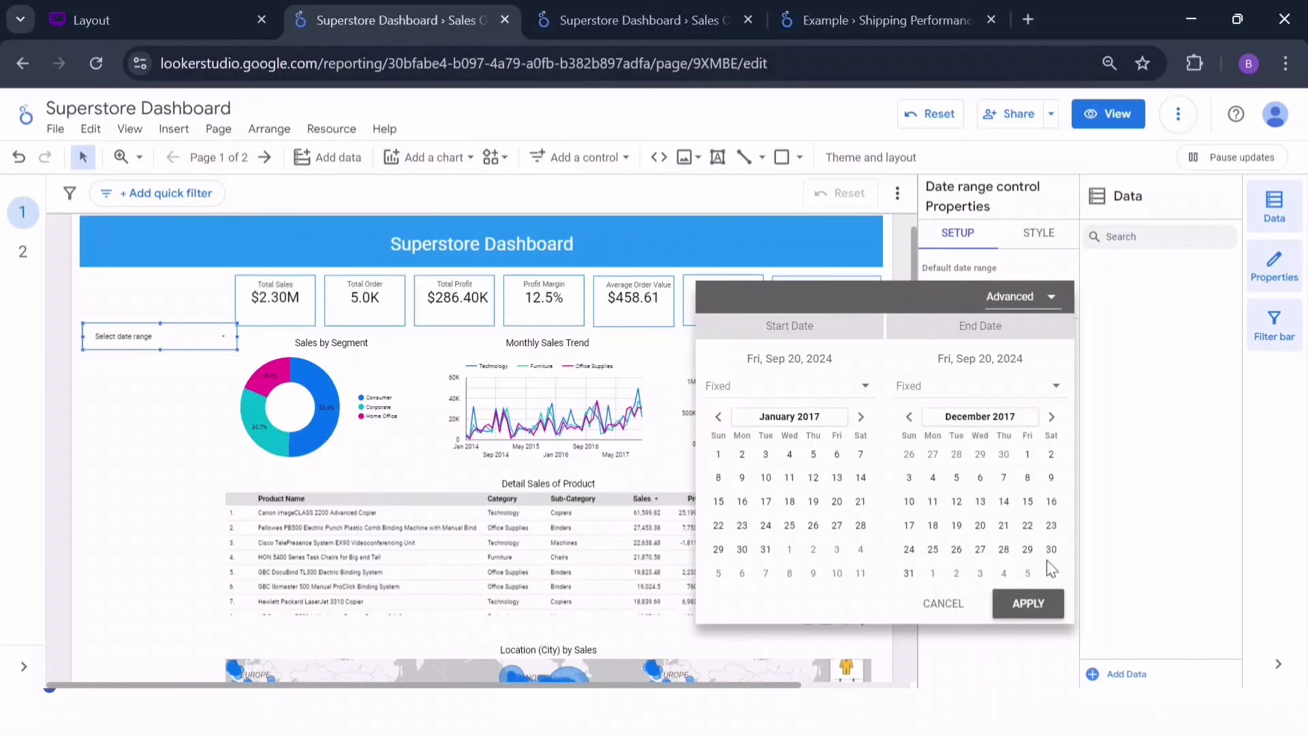
# Pick January 1, 2017 as start date and December 31, 2017 as end date, and apply the default date range.
pyautogui.click(718, 455)
pyautogui.click(912, 576)
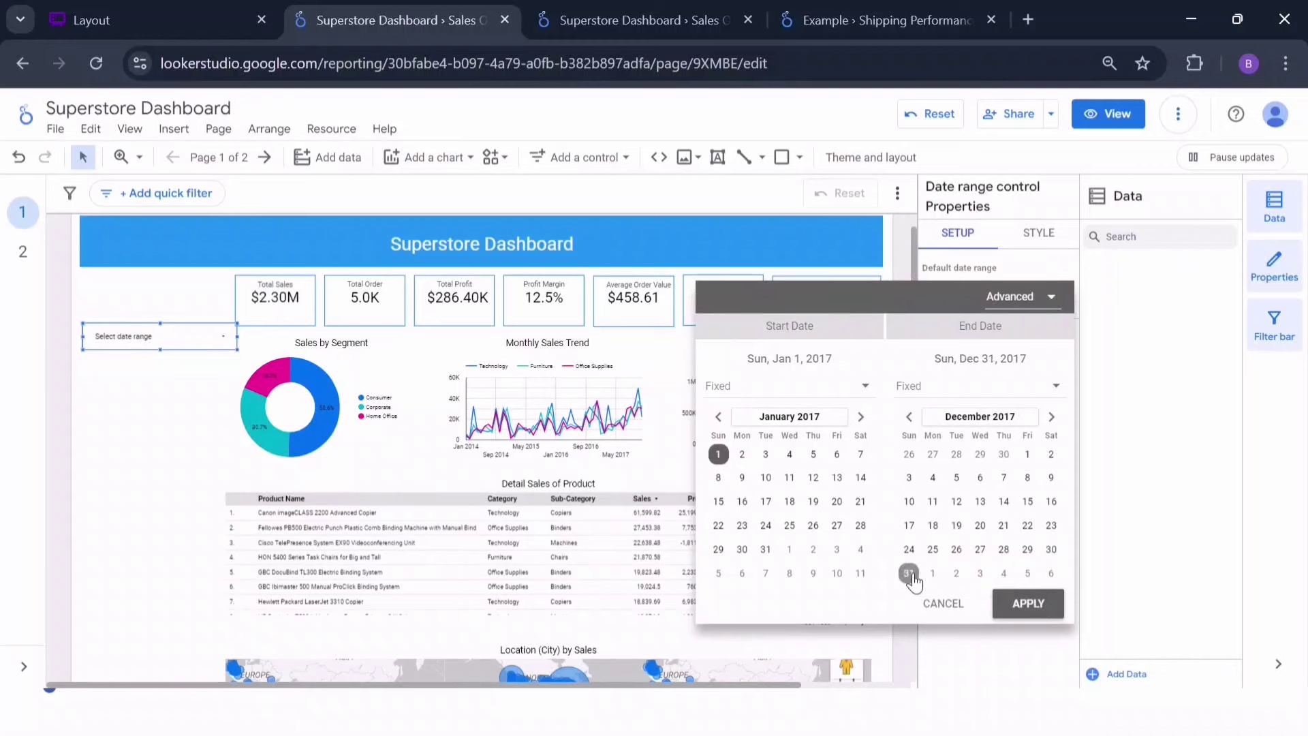
pyautogui.click(1020, 605)
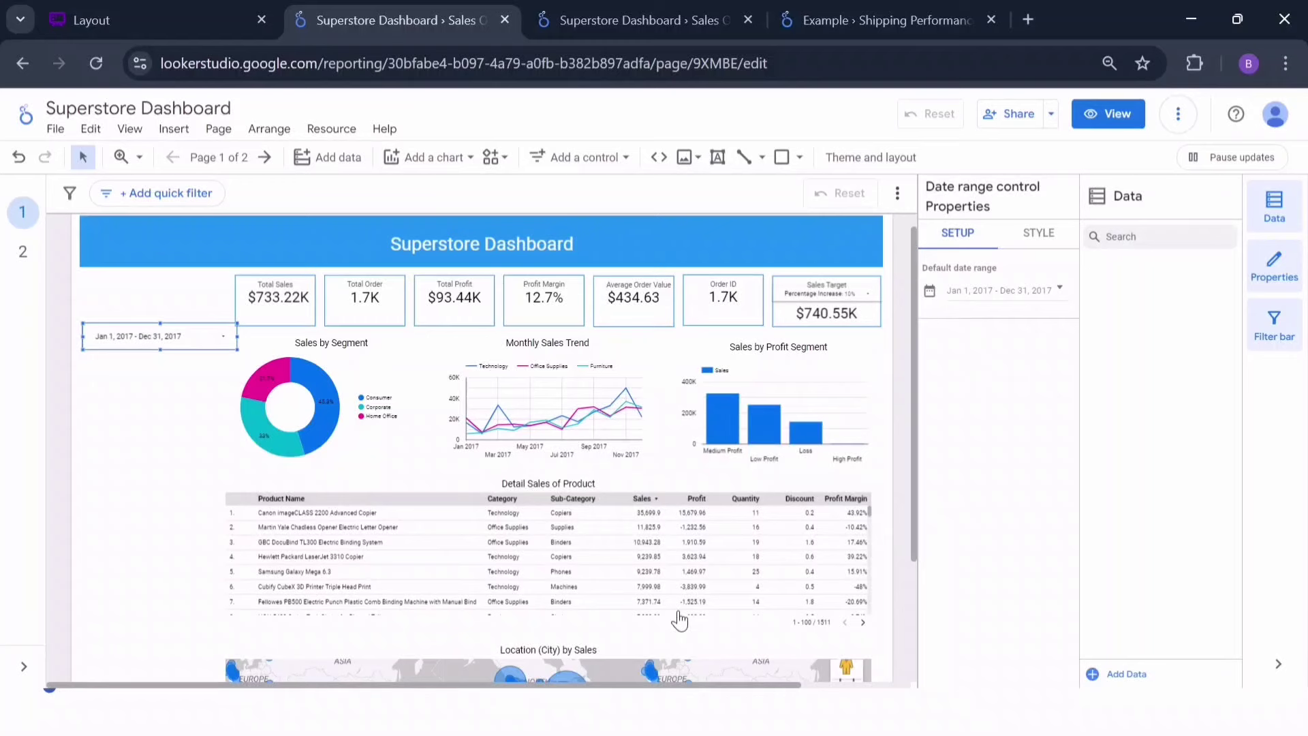
# Preview the date range control's calendar on the canvas, close it, and narrow the control slightly from its right edge.
pyautogui.click(194, 340)
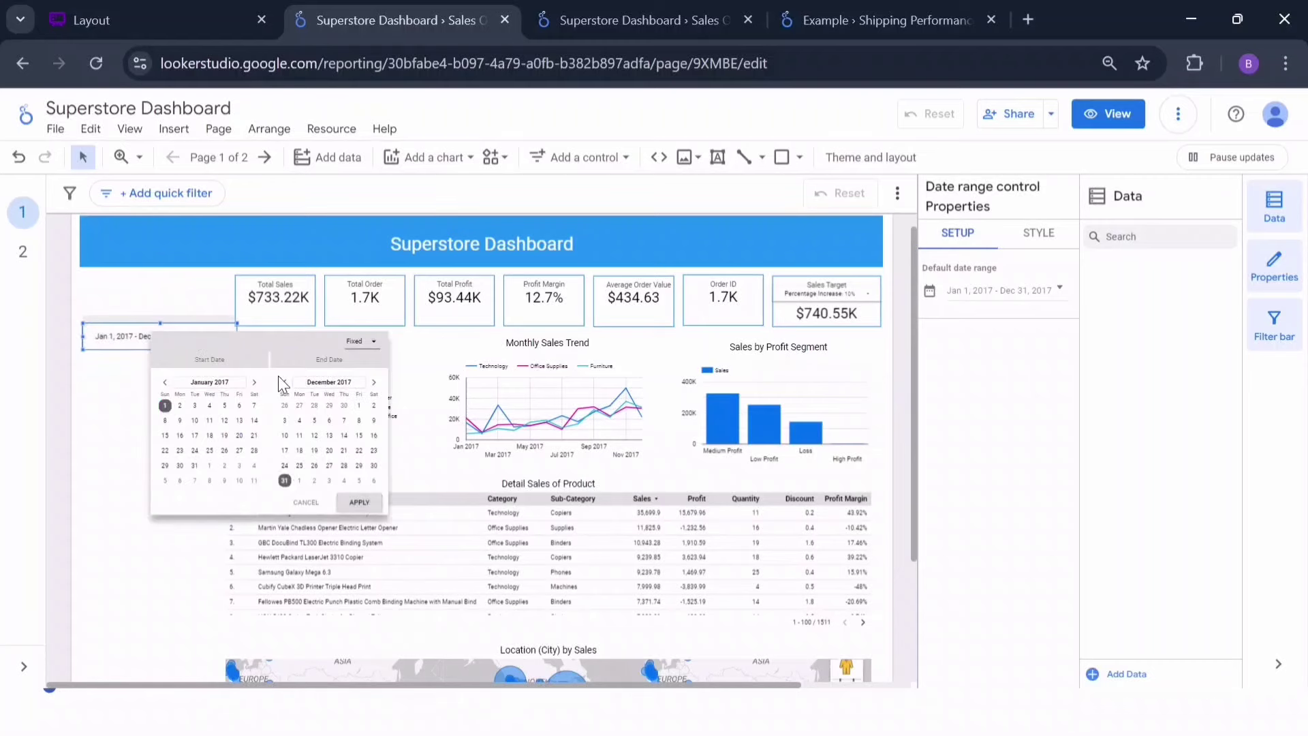
pyautogui.click(167, 301)
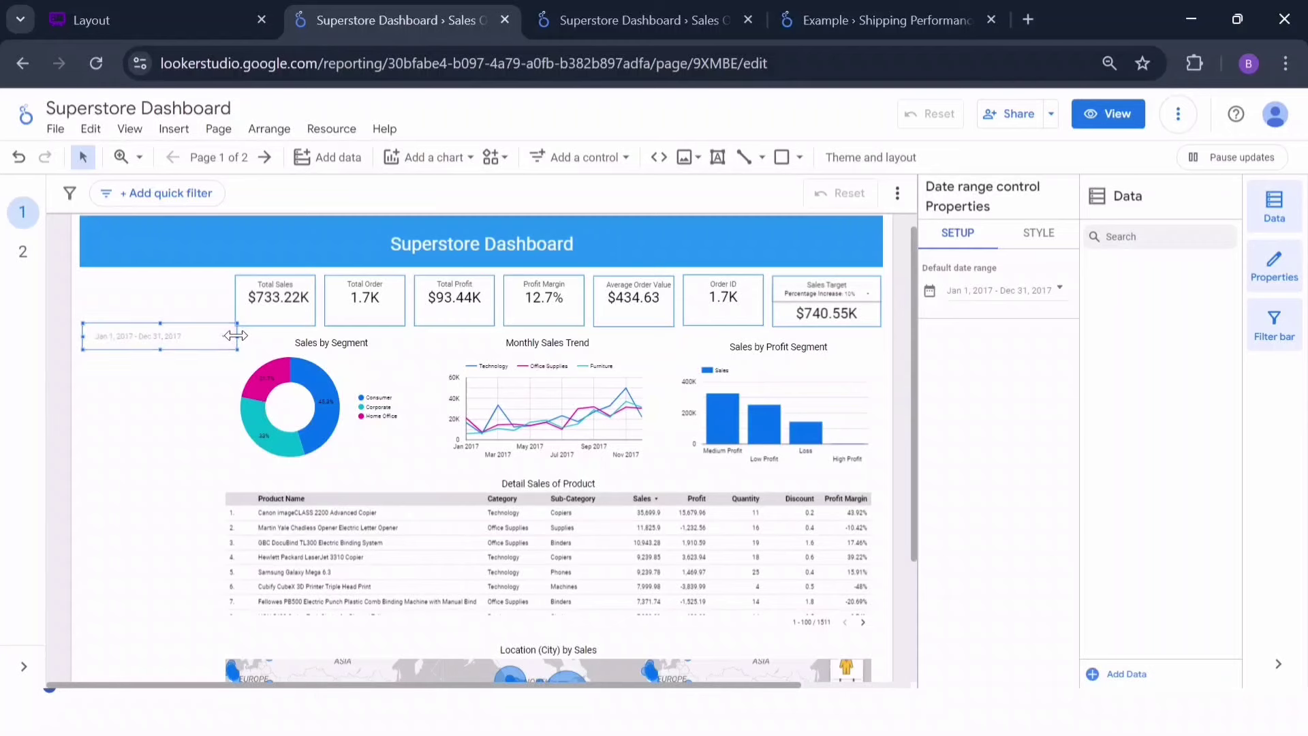
pyautogui.moveTo(235, 335); pyautogui.dragTo(227, 335)
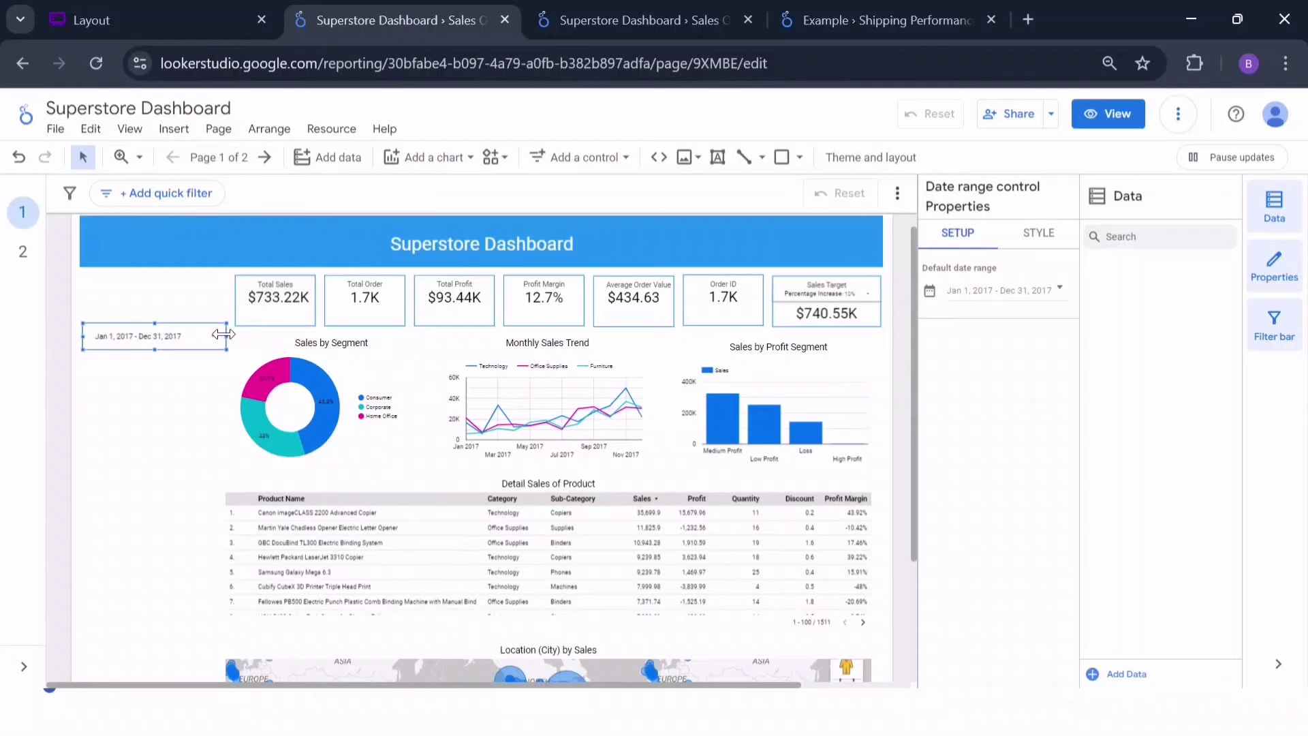
# Check the next planned filter in the Whimsical layout and add a Segment drop-down list control below the date range control.
pyautogui.click(205, 289)
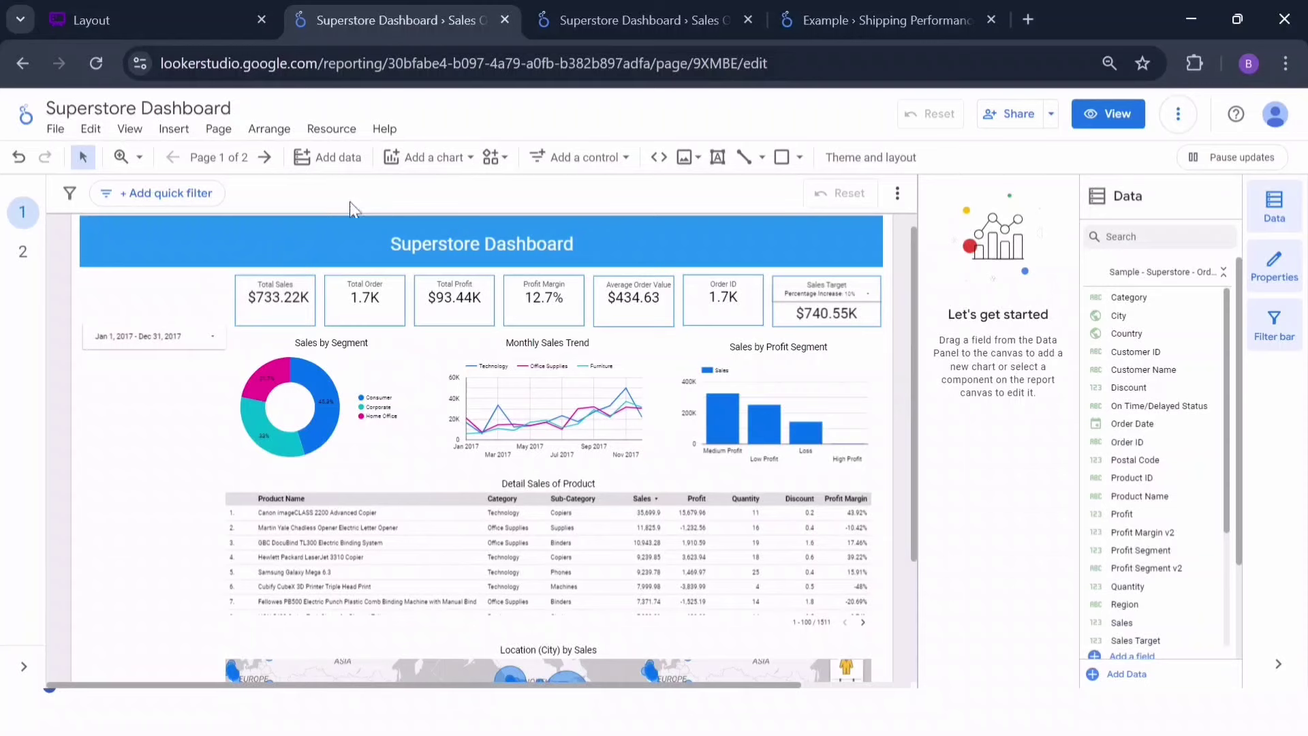
pyautogui.click(592, 160)
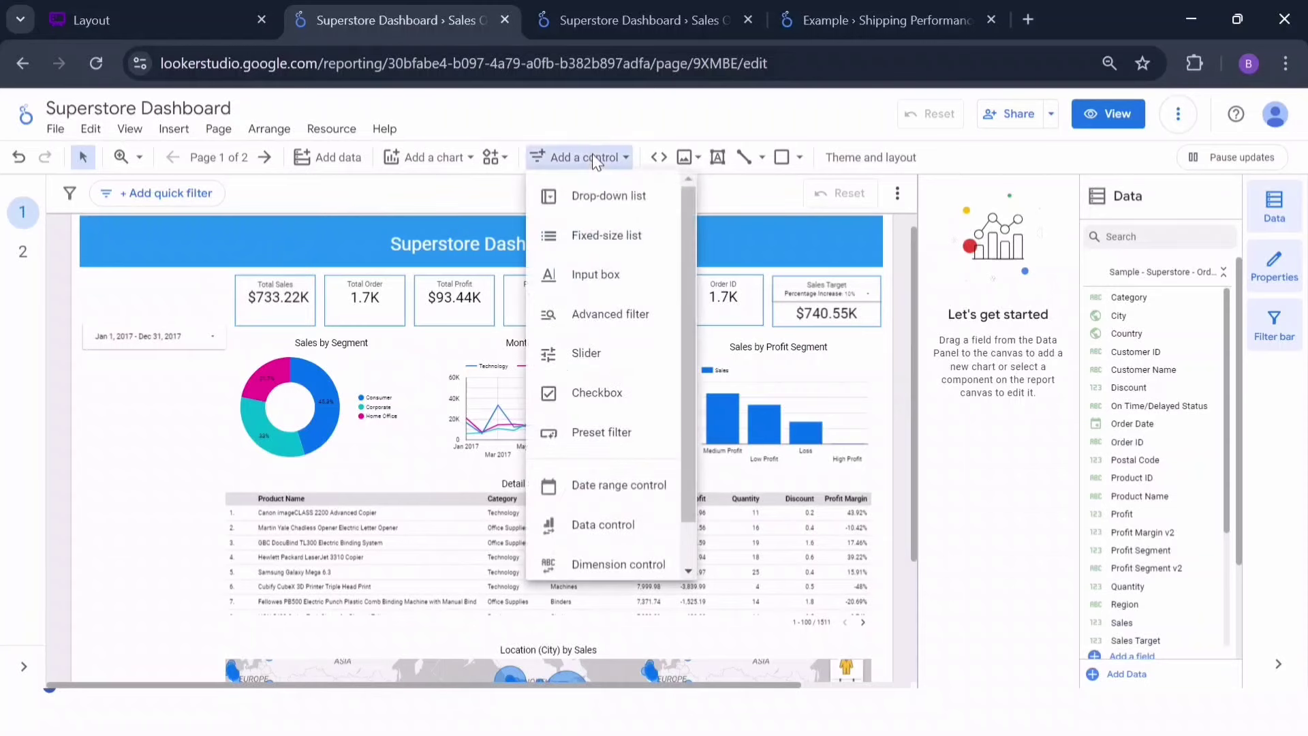
pyautogui.click(150, 18)
pyautogui.scroll(3, 327, 334)
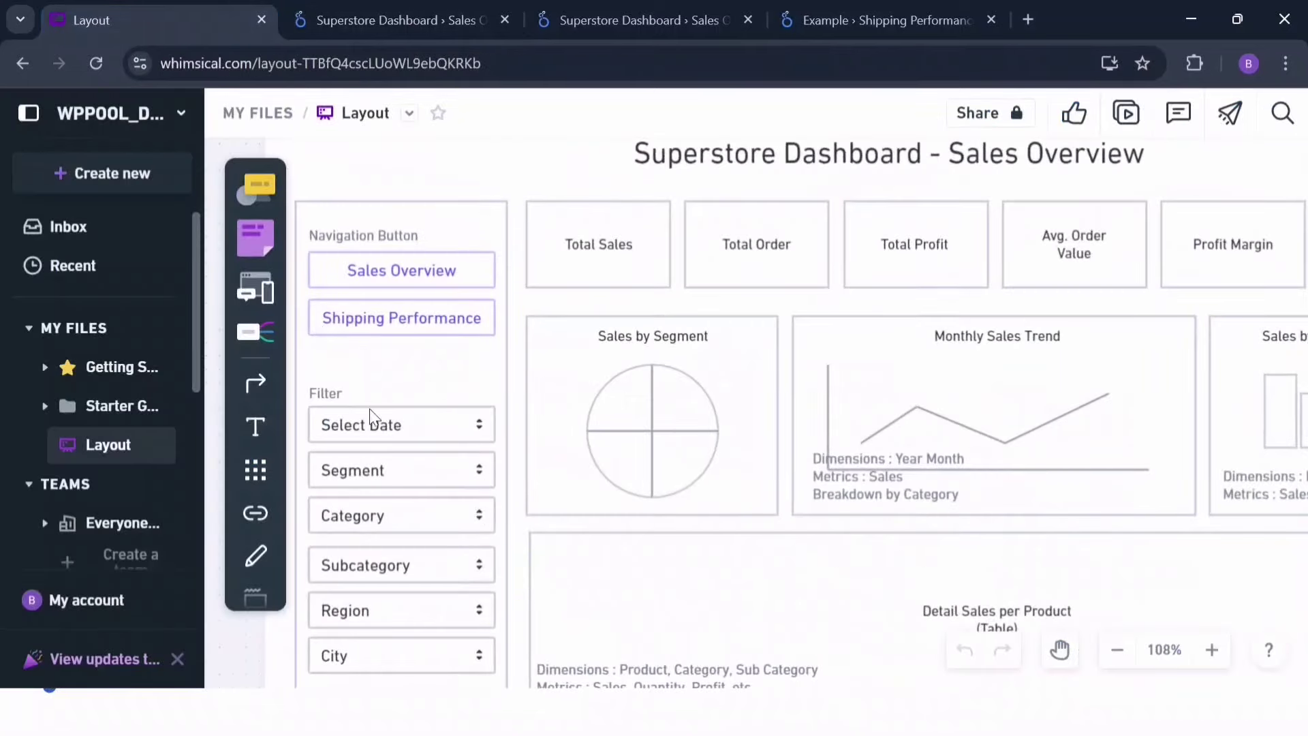
pyautogui.click(426, 22)
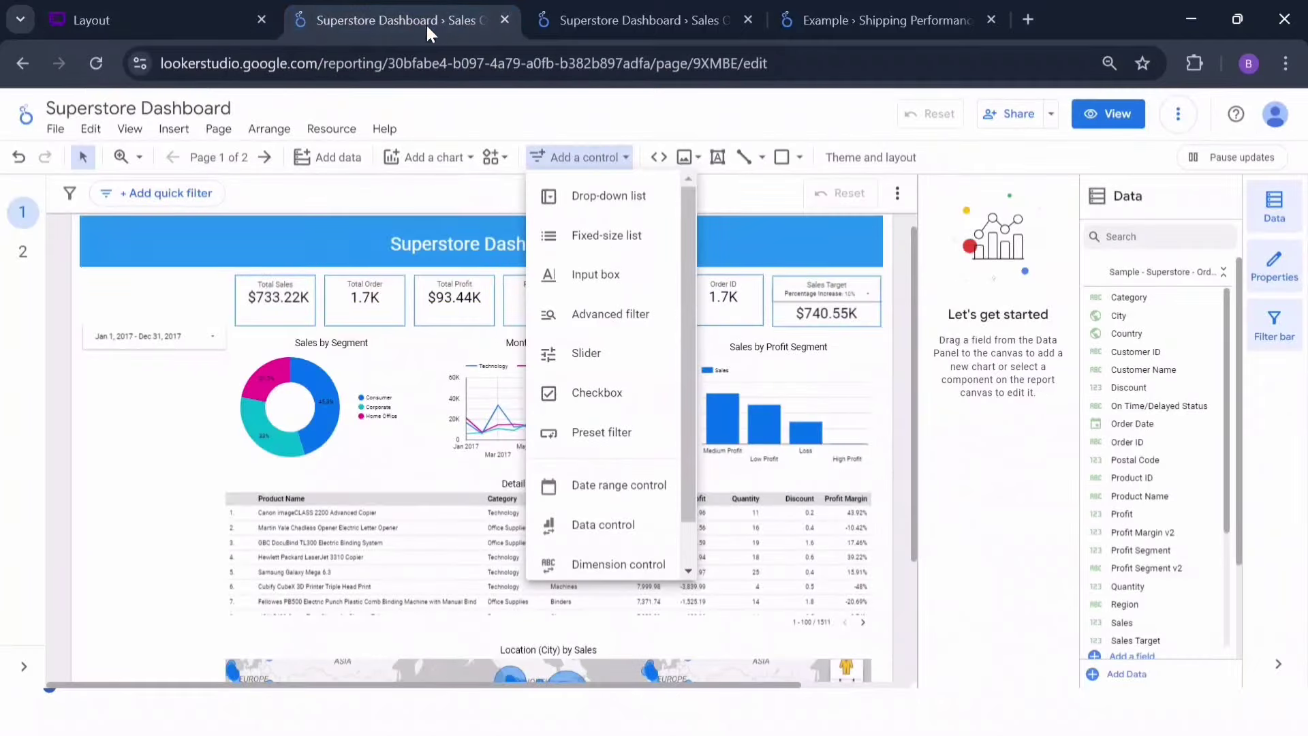
pyautogui.click(590, 201)
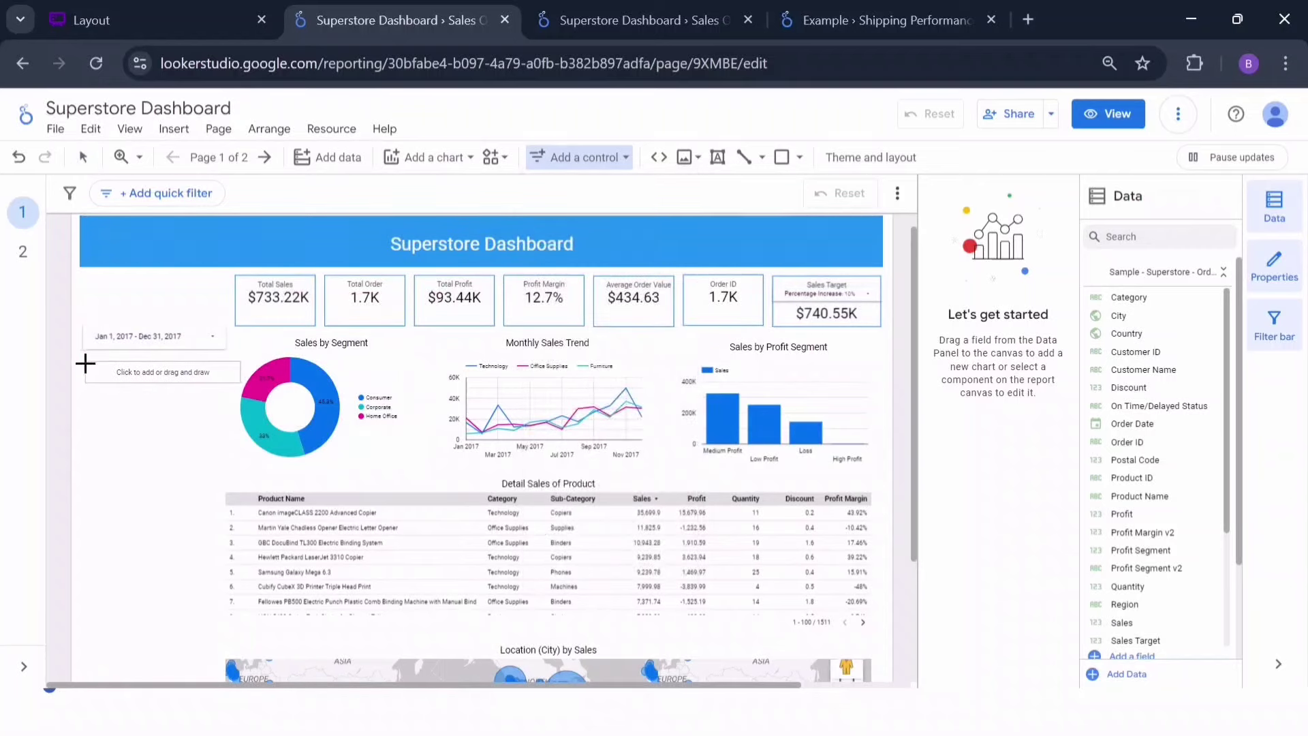
pyautogui.moveTo(80, 361); pyautogui.dragTo(85, 367)
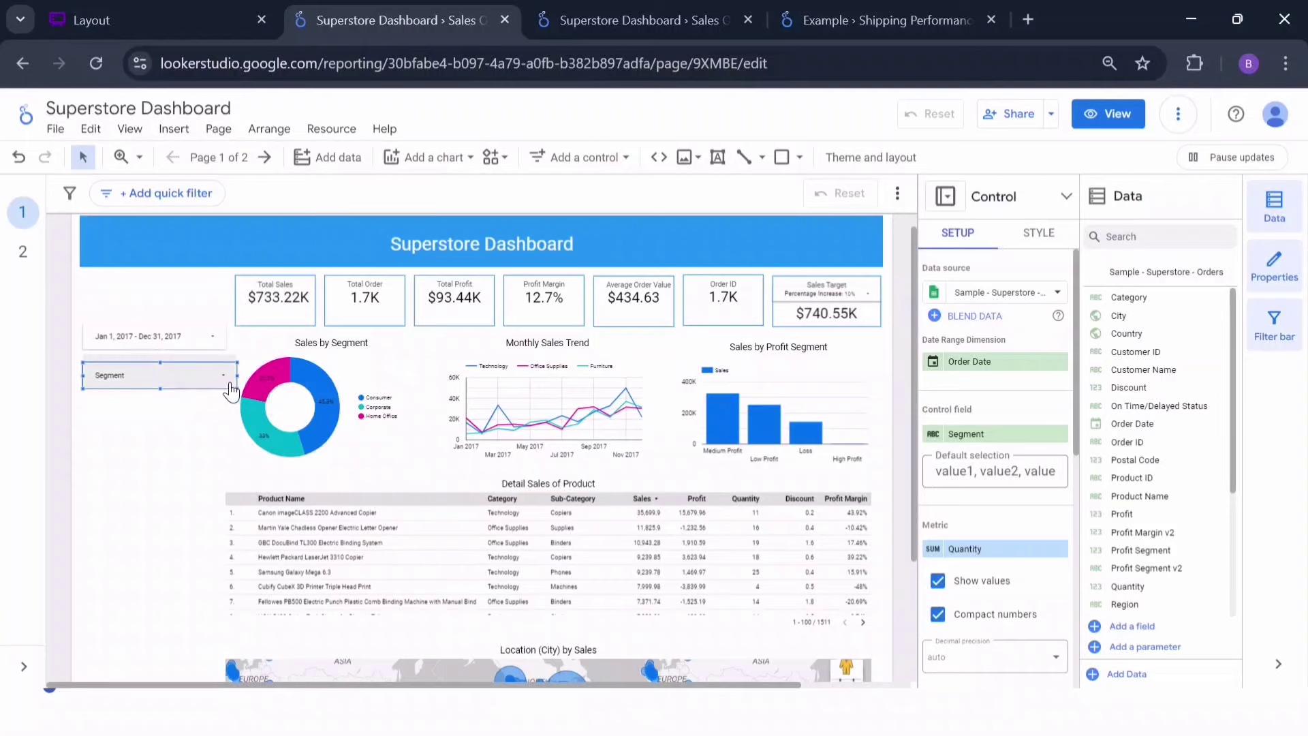
# Test the Segment control by filtering the report to Consumer only, close its list, and reopen it.
pyautogui.scroll(2, 232, 391)
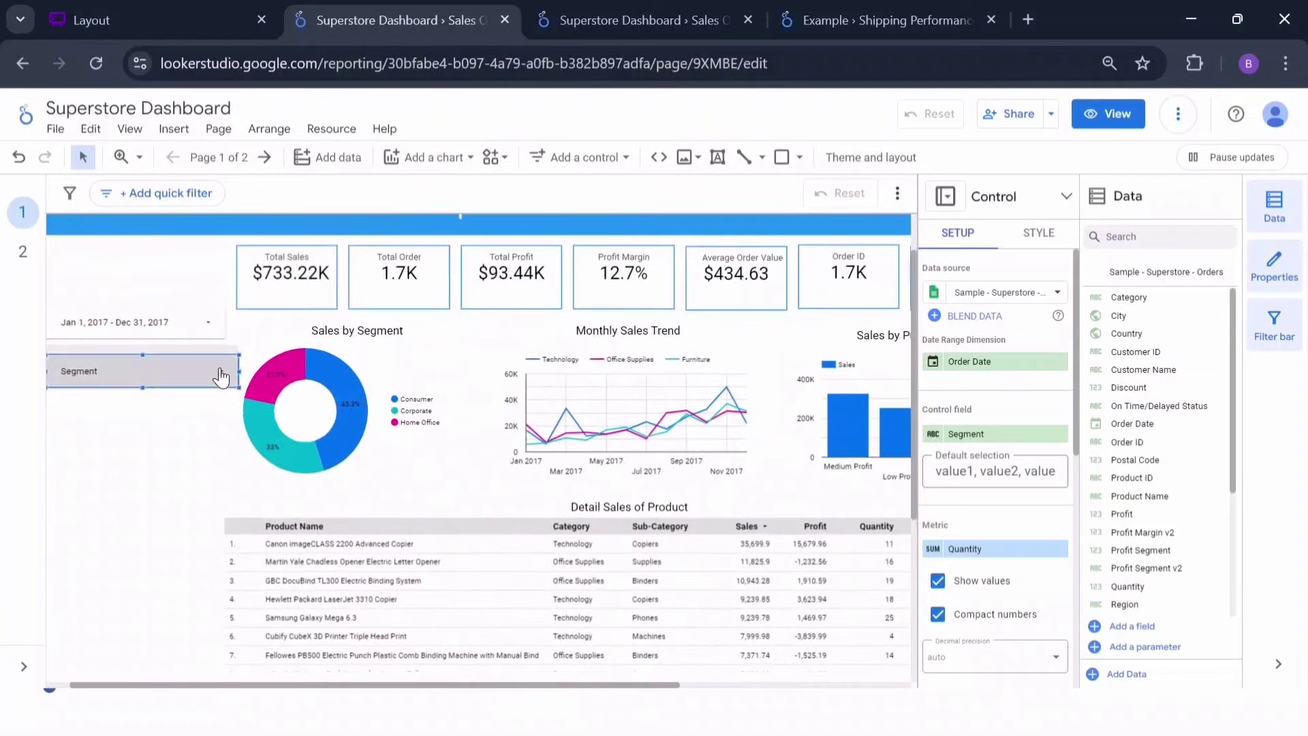
pyautogui.click(221, 368)
pyautogui.moveTo(175, 414)
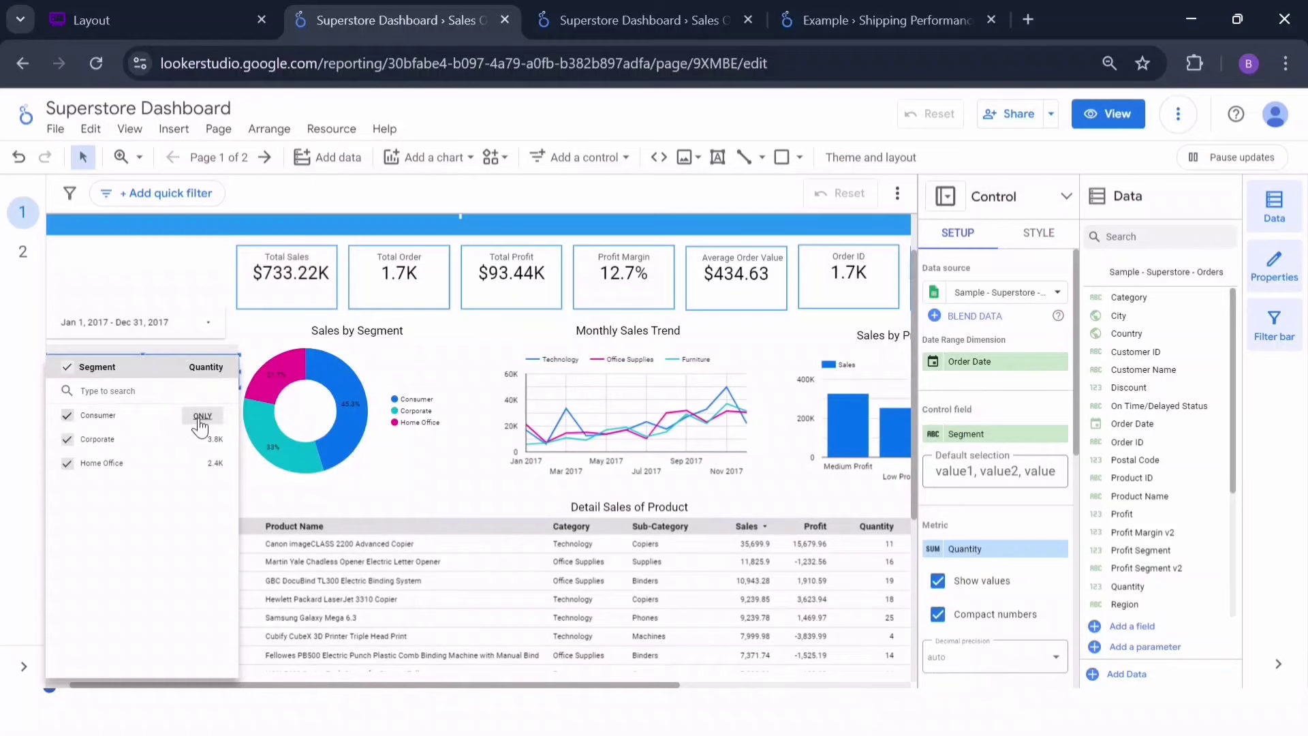
pyautogui.click(200, 420)
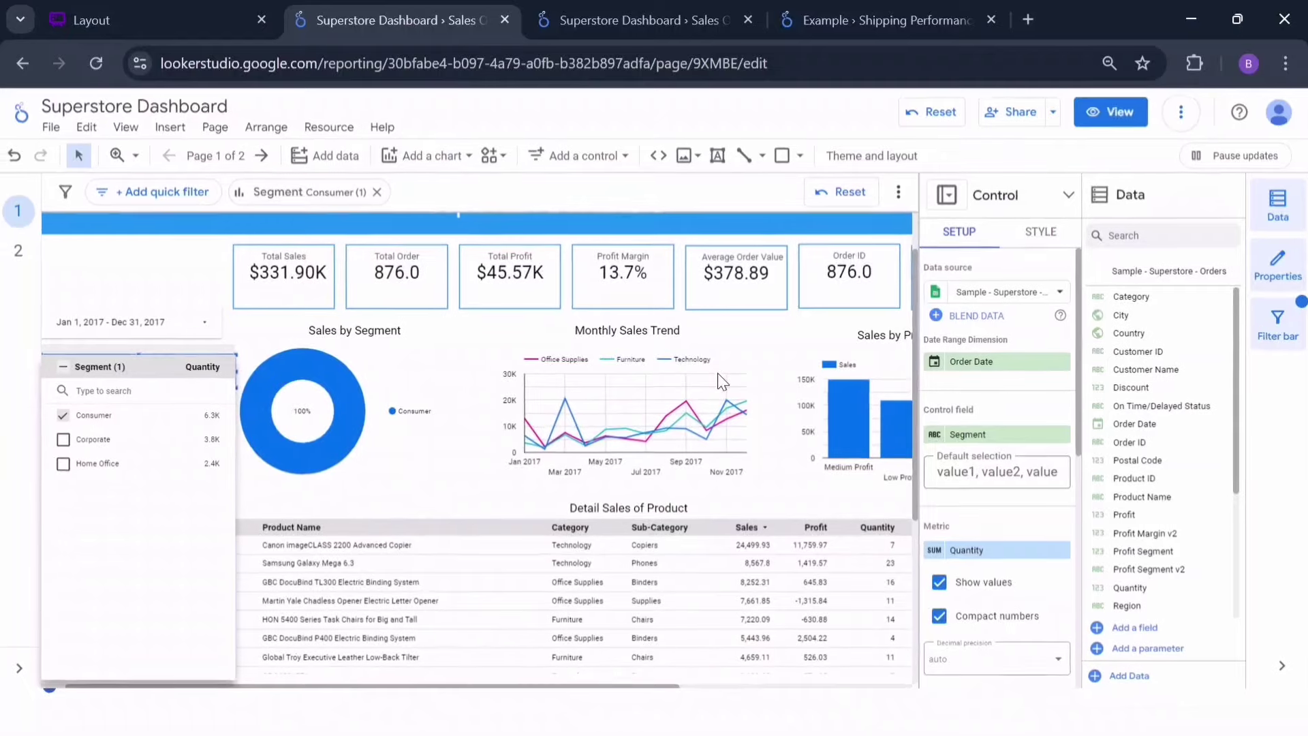
pyautogui.click(500, 345)
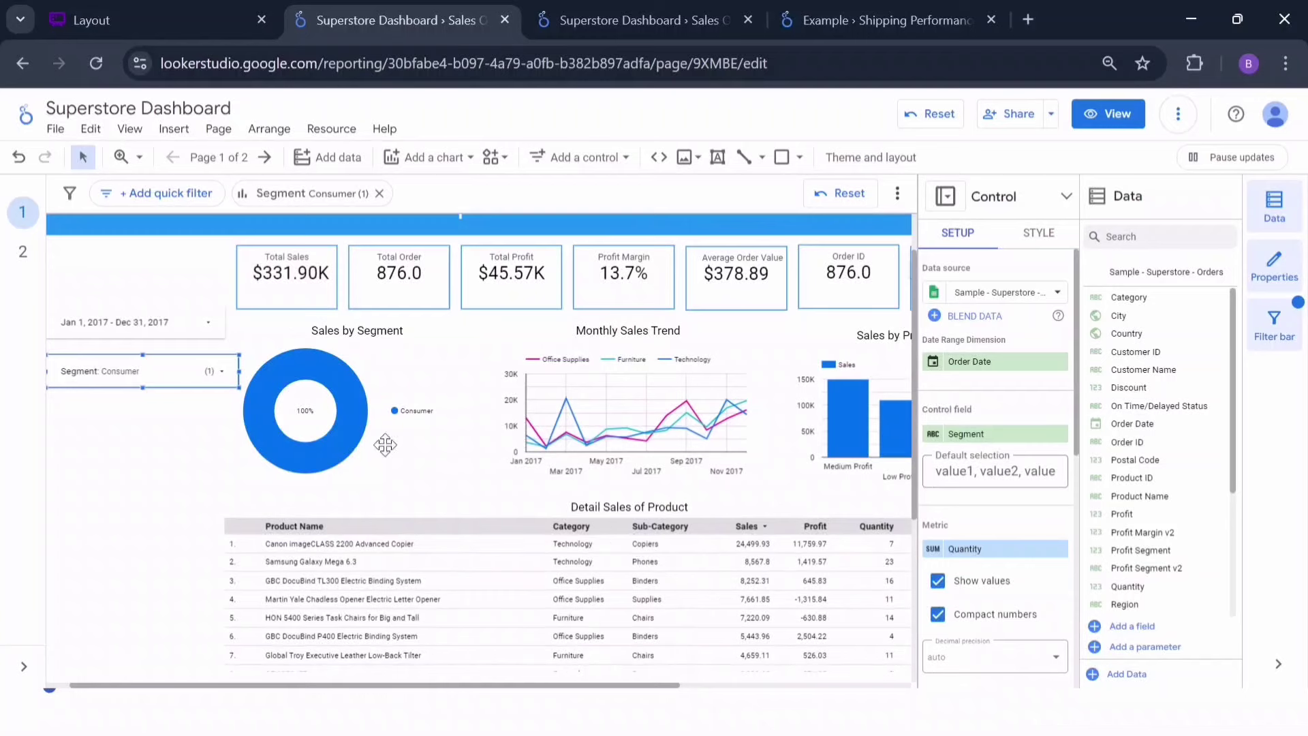
pyautogui.moveTo(246, 405)
pyautogui.click(169, 366)
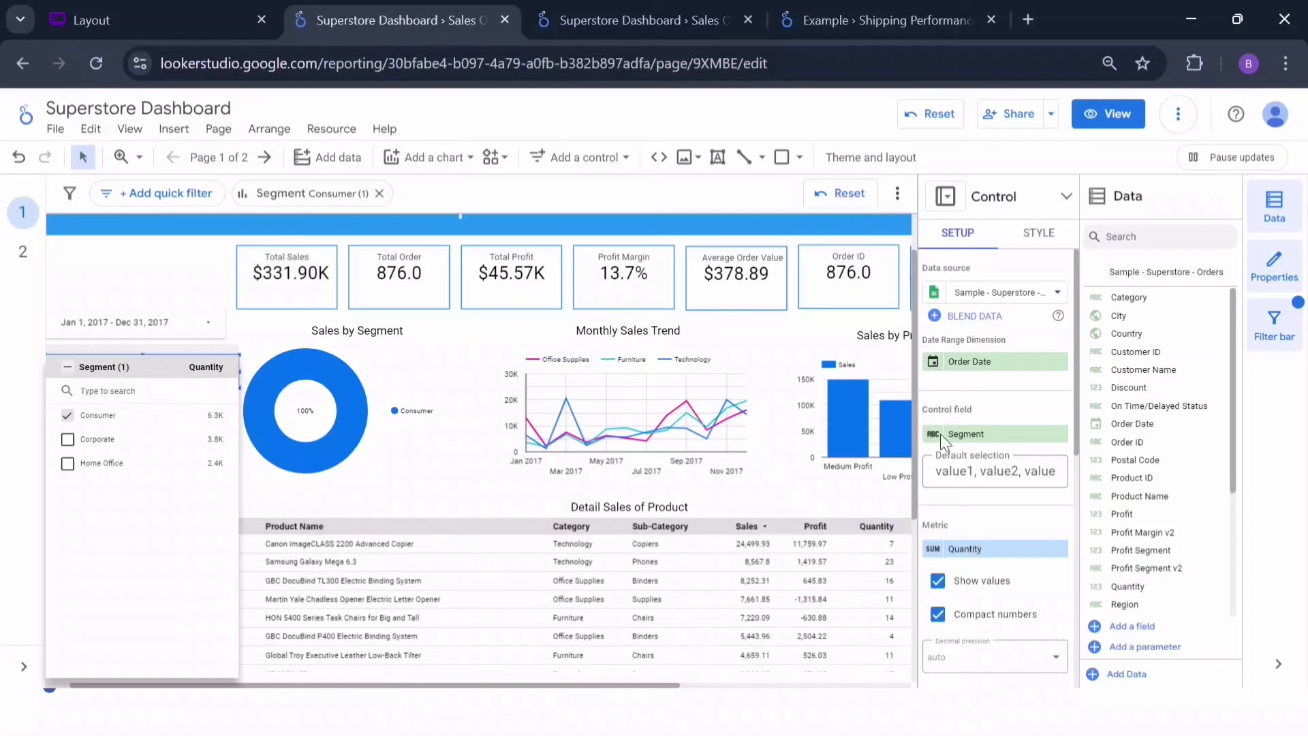
# Disable the search box in the Segment control's style settings, check its list, and return to the setup settings.
pyautogui.click(986, 506)
pyautogui.click(1046, 230)
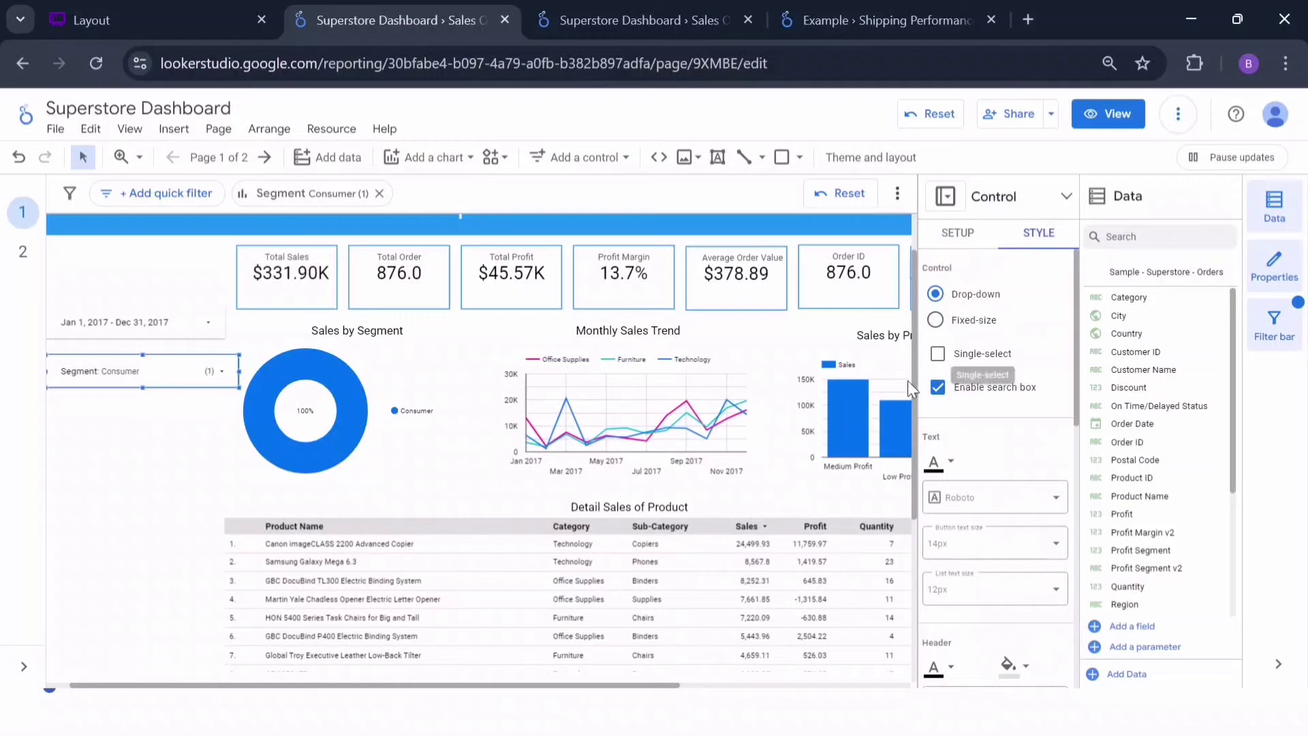
pyautogui.click(938, 389)
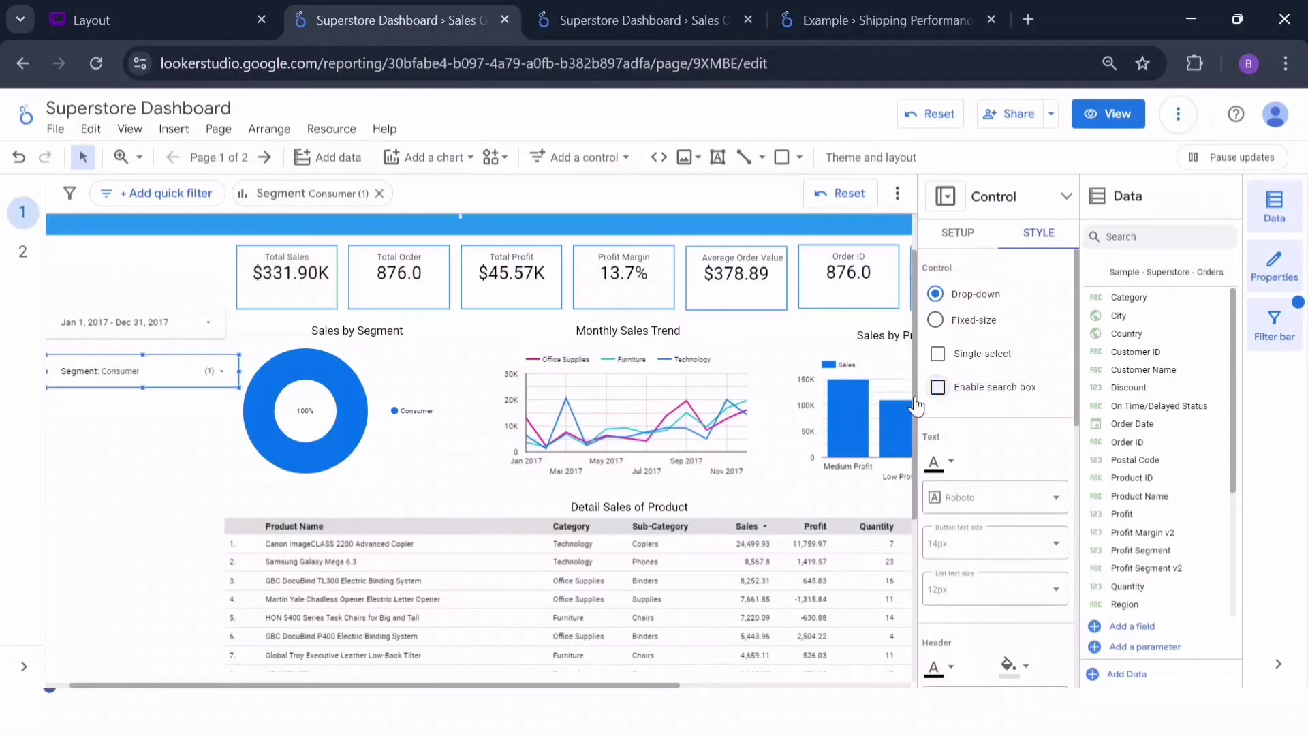
pyautogui.click(222, 371)
pyautogui.scroll(-1, 986, 422)
pyautogui.click(956, 233)
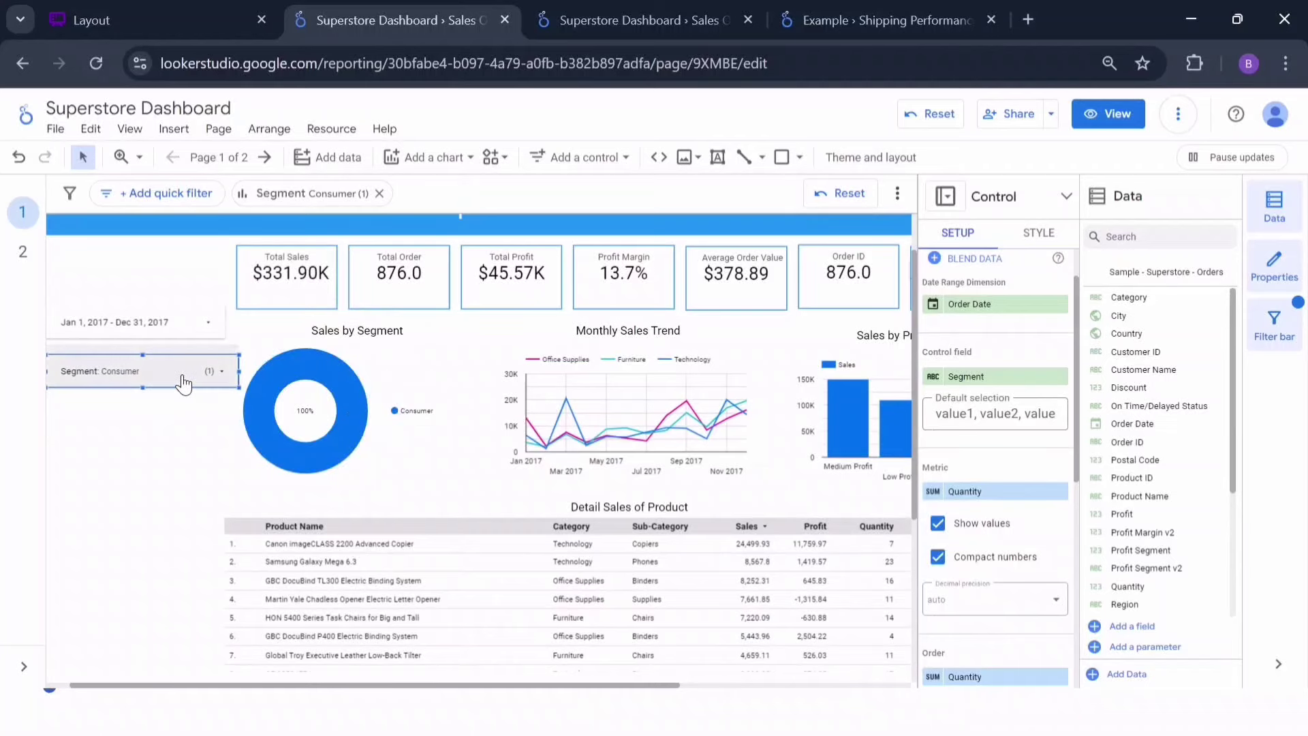
# Add a fixed-size list control below the Segment control and set its control field to Category.
pyautogui.click(591, 157)
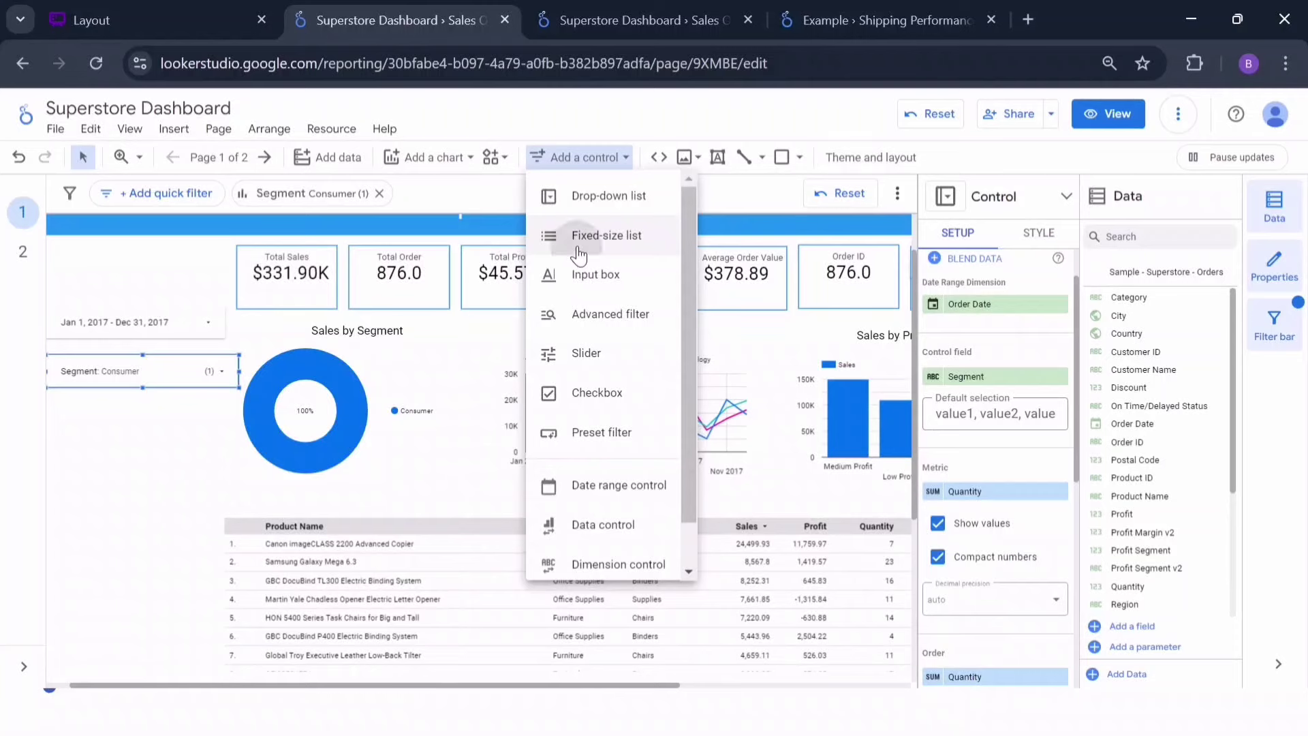
pyautogui.click(575, 235)
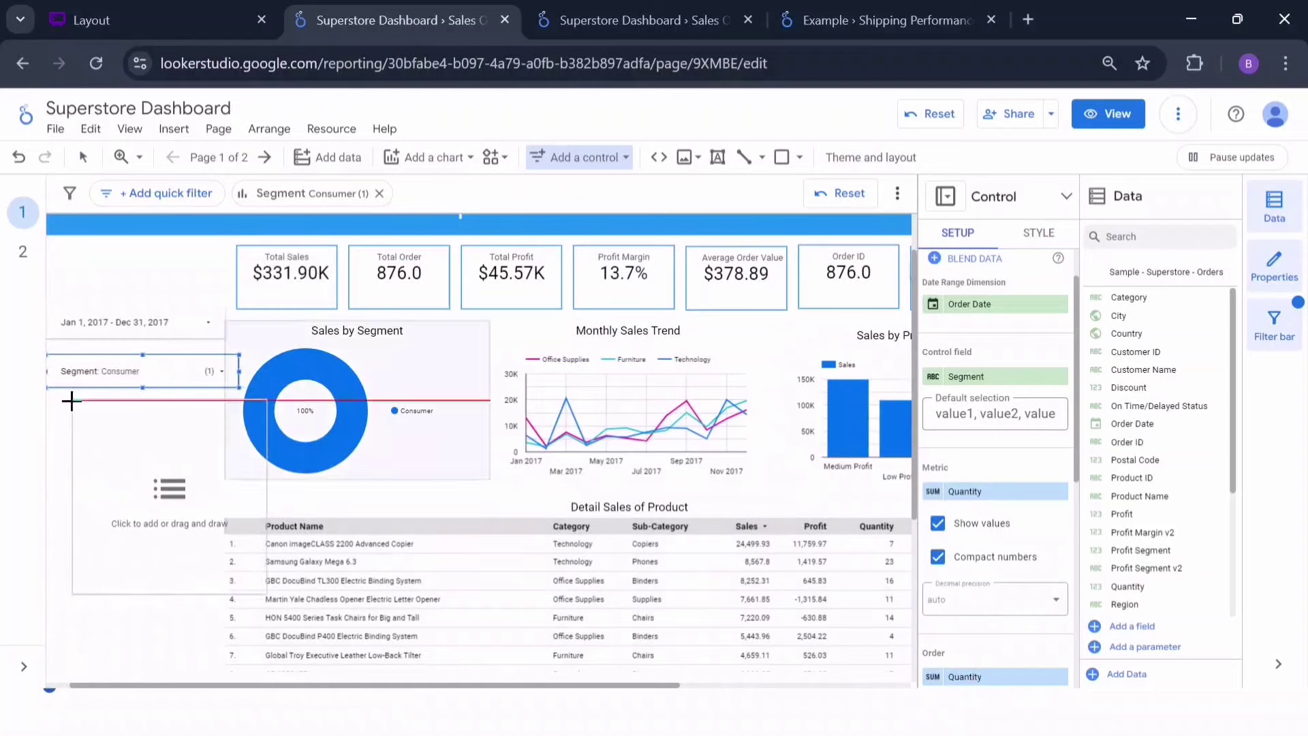
pyautogui.click(64, 400)
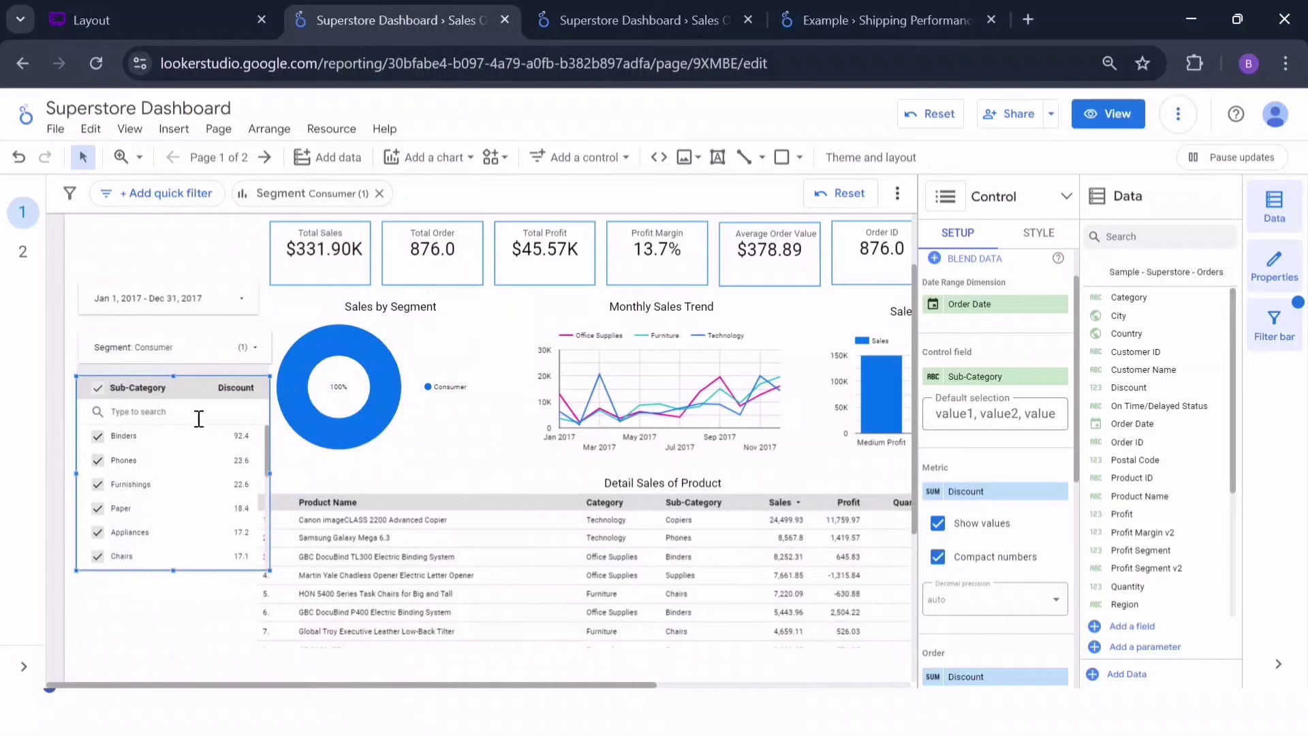
pyautogui.click(977, 374)
pyautogui.write('categ')
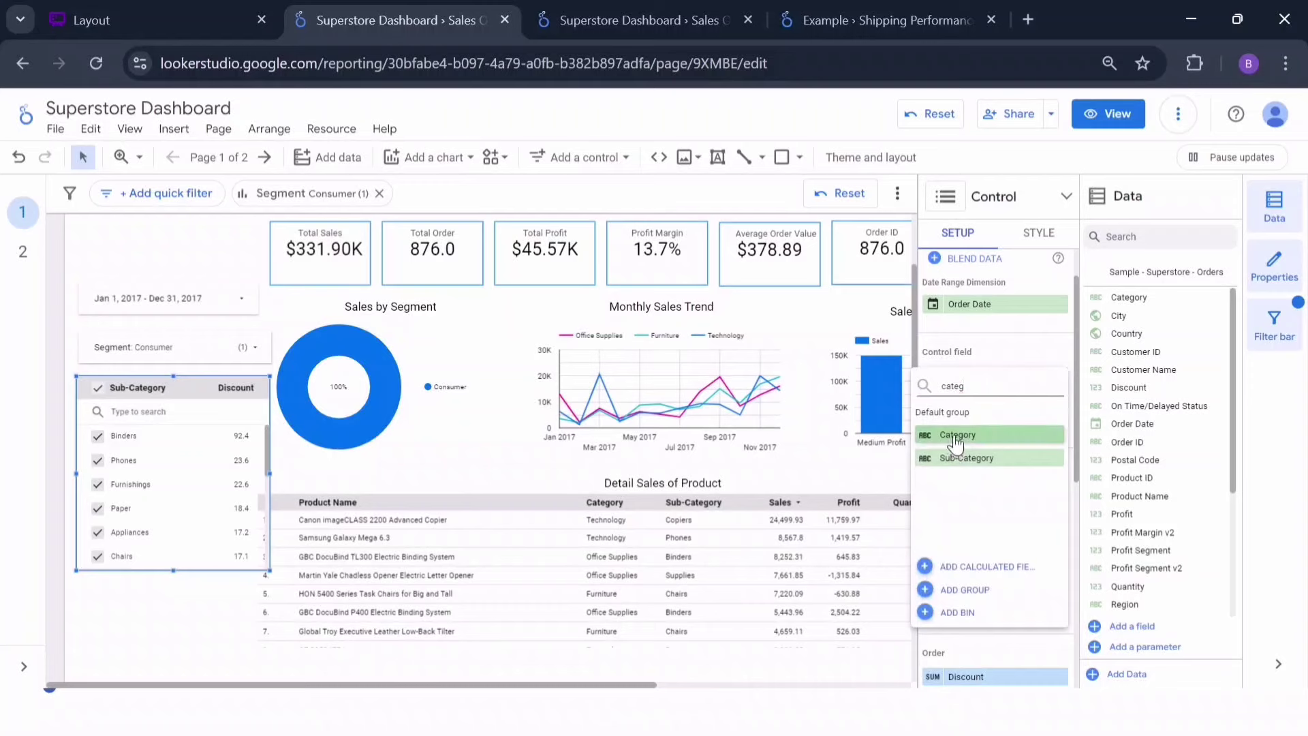
pyautogui.click(953, 436)
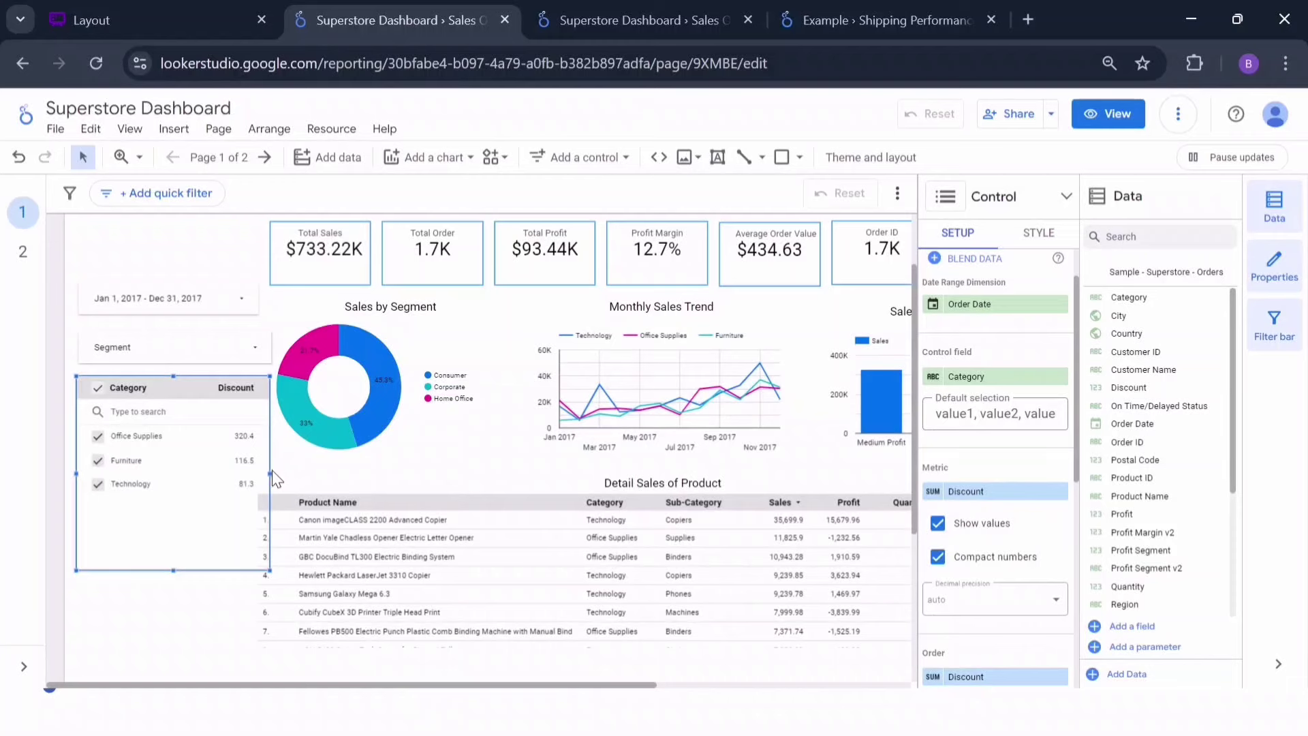
# Open the Segment drop-down to compare it with the fixed-size Category list, and look through the other available control types.
pyautogui.click(201, 348)
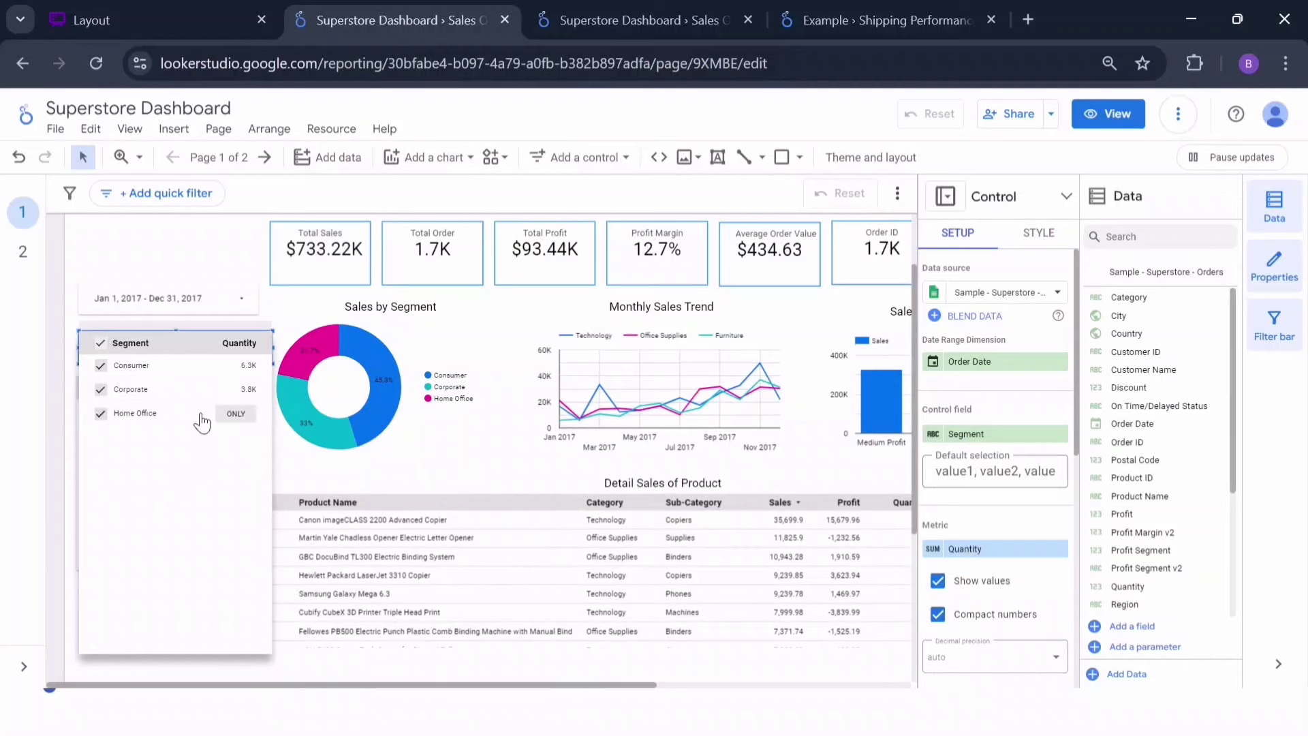
pyautogui.click(69, 361)
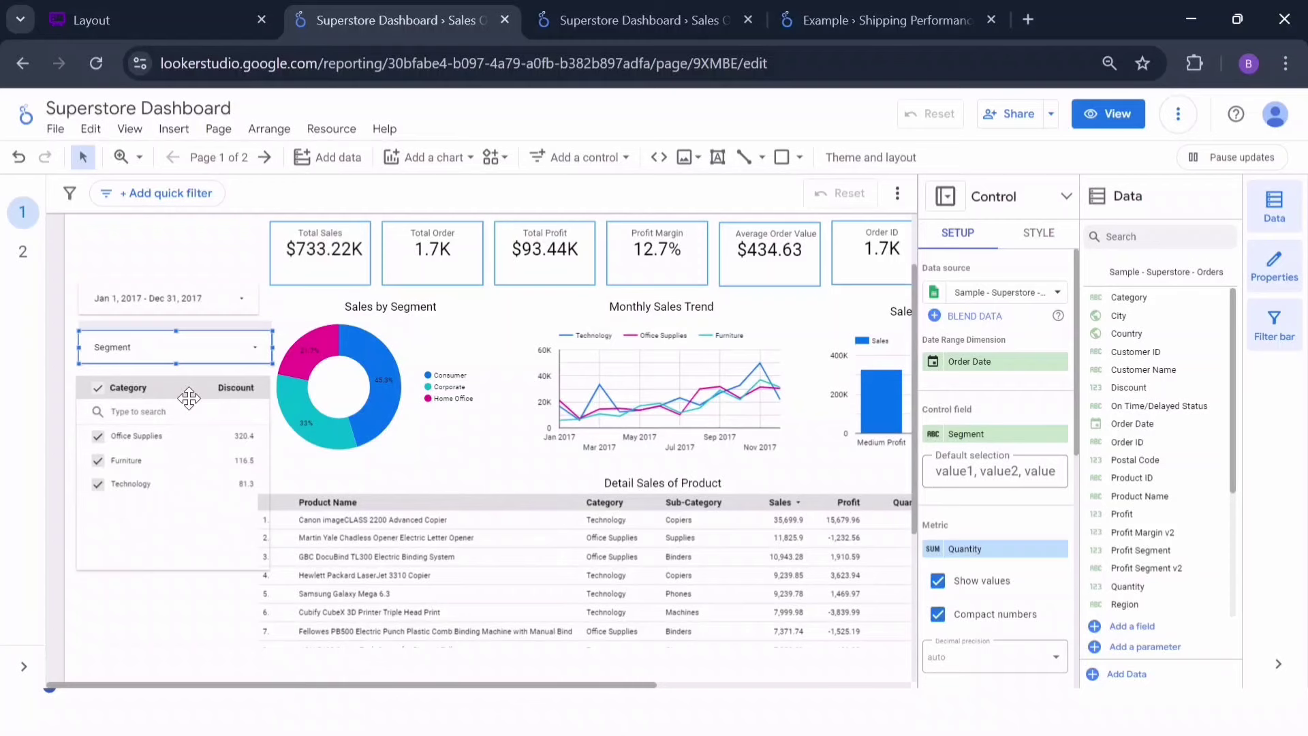
pyautogui.click(581, 158)
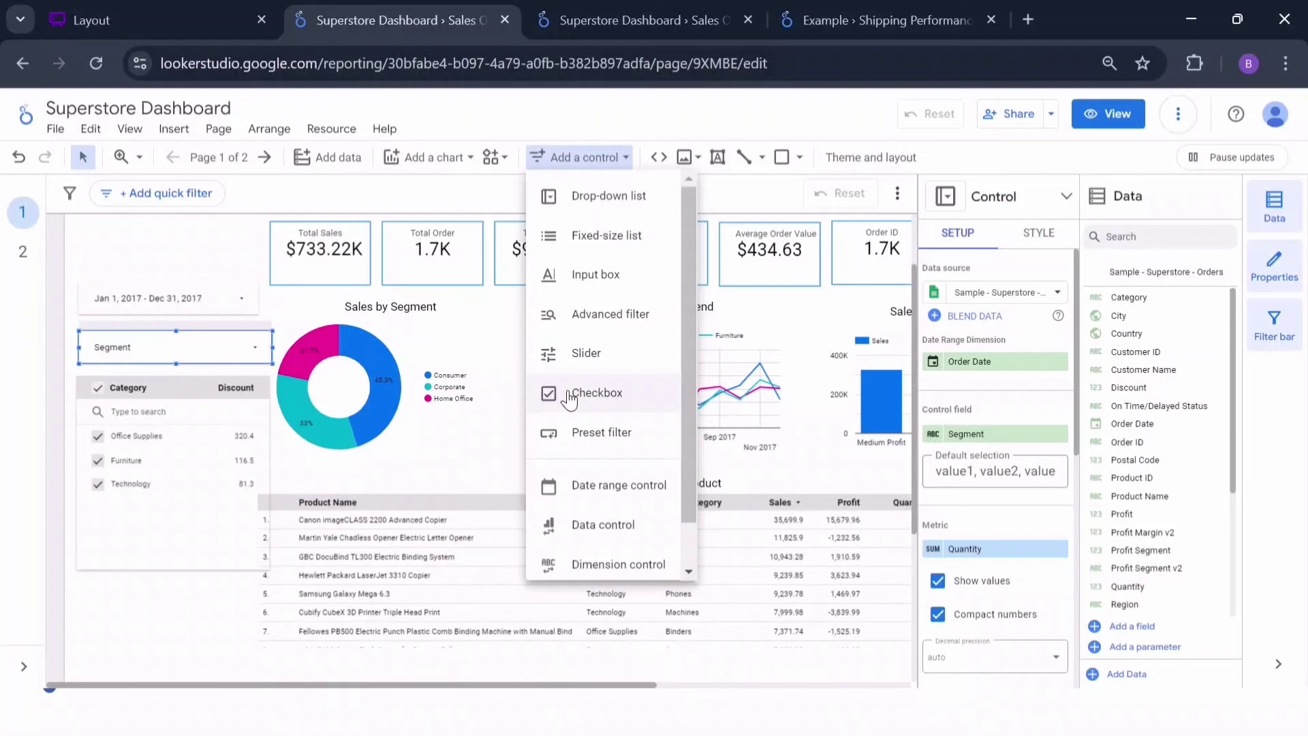
pyautogui.scroll(-1, 556, 389)
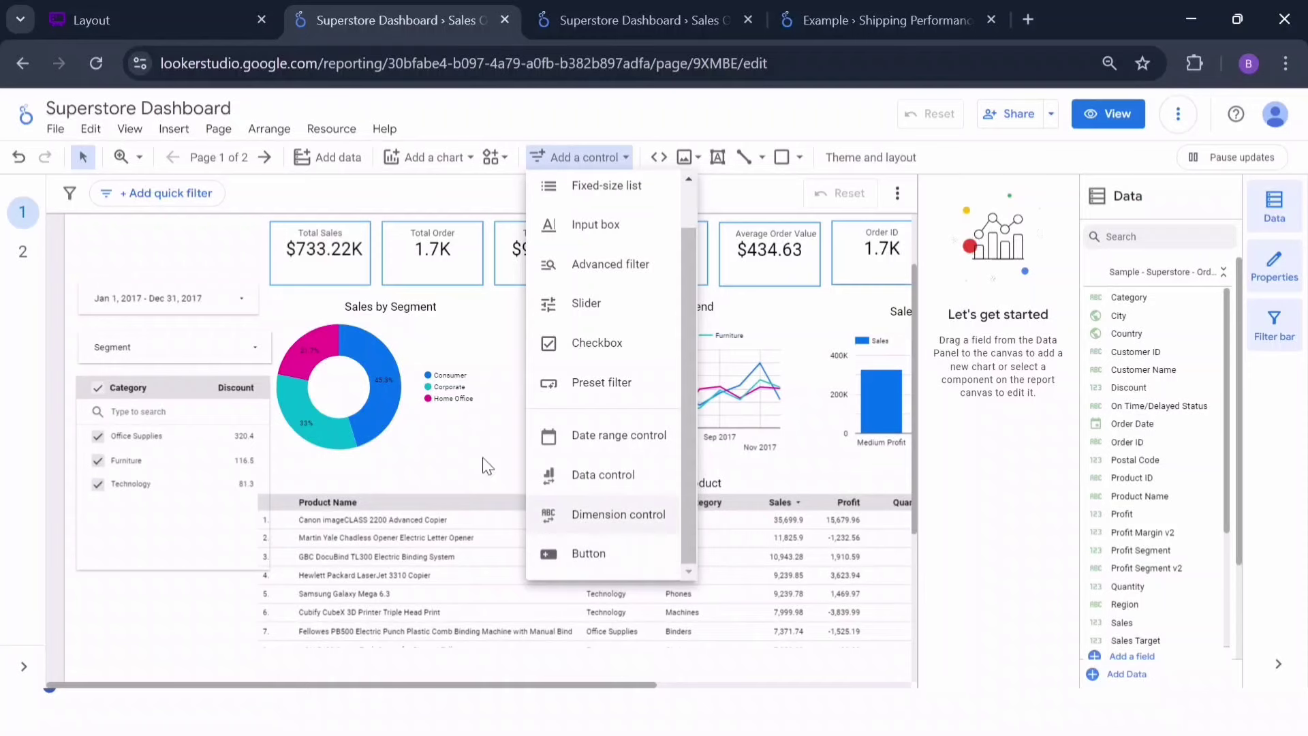
pyautogui.click(180, 391)
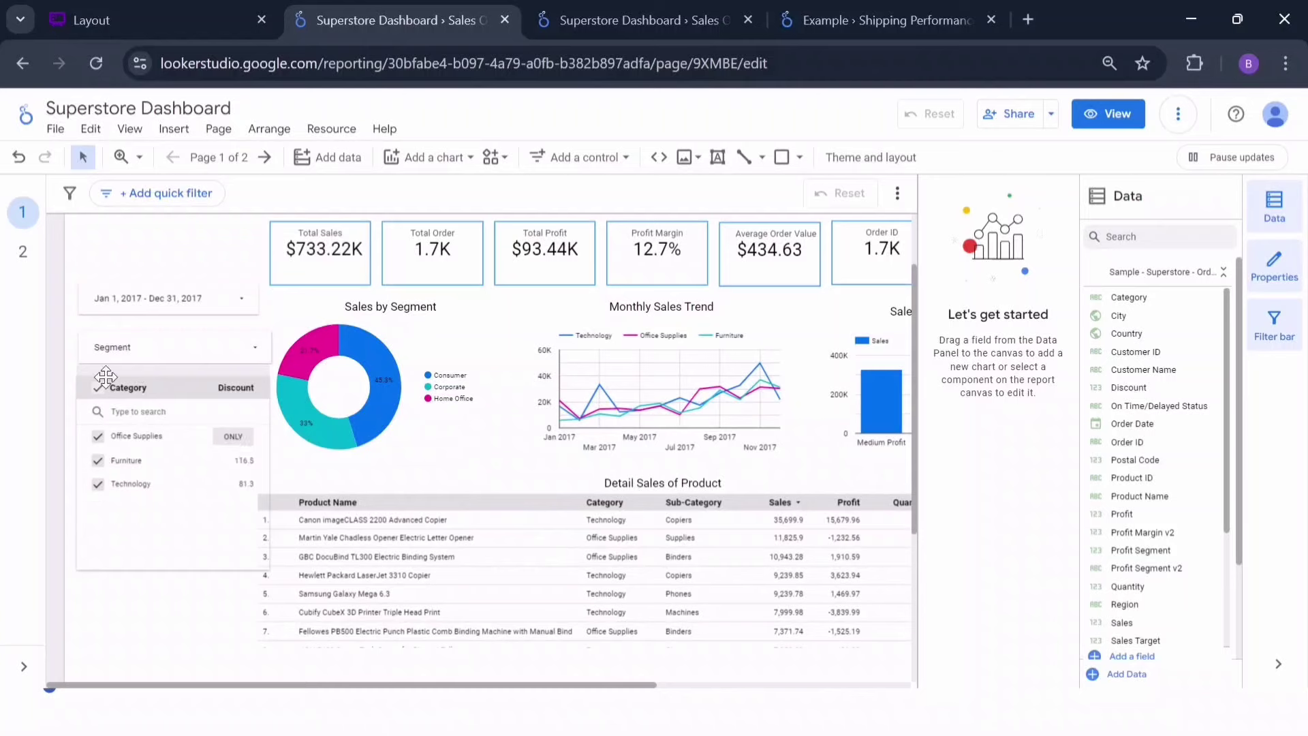
# Switch to the Whimsical layout and review the list of filters planned below the navigation buttons.
pyautogui.click(92, 18)
pyautogui.scroll(-3, 402, 402)
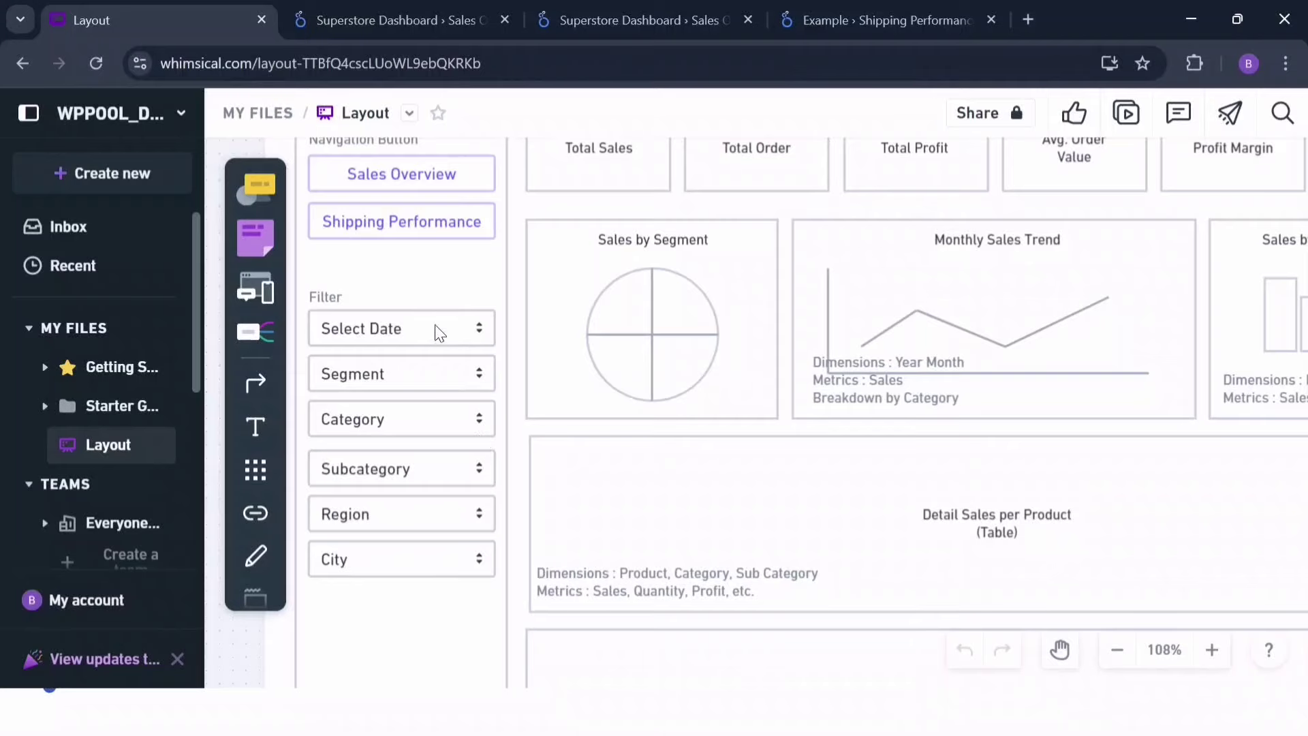
pyautogui.scroll(-1, 417, 557)
pyautogui.scroll(-1, 417, 557)
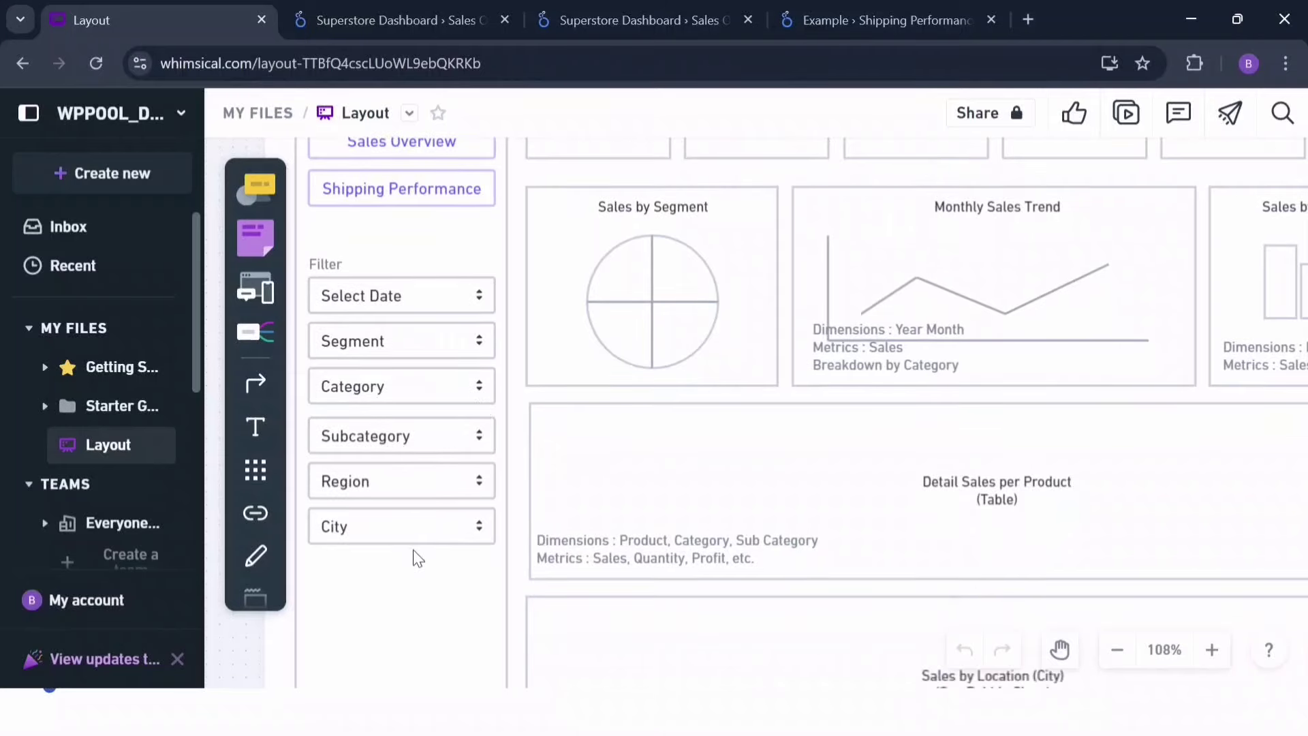